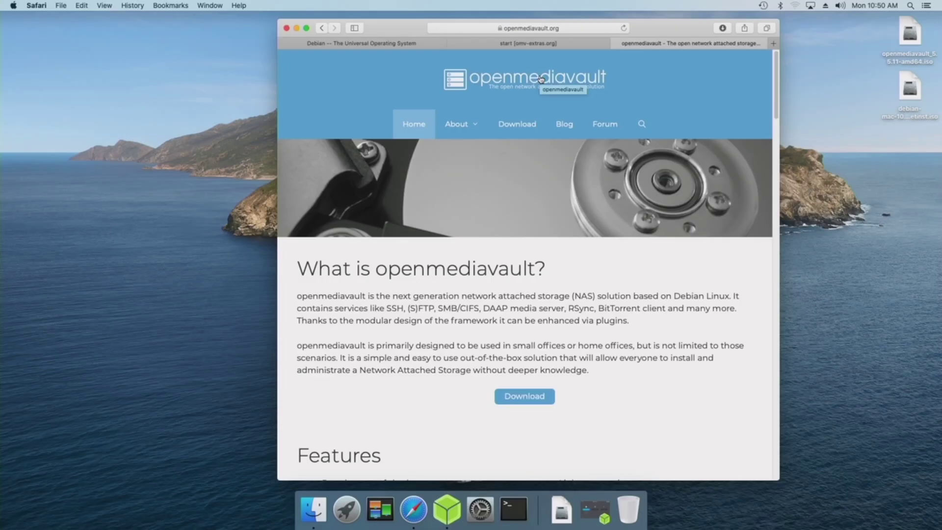
Go from the openmediavault download page to SourceForge's 5.5.11 folder holding the amd64 ISO
left_click(542, 399)
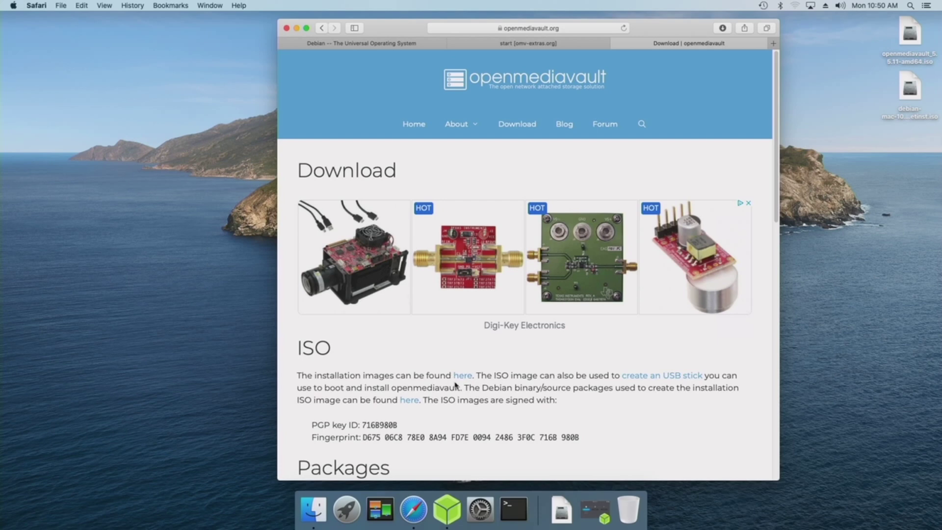
left_click(462, 376)
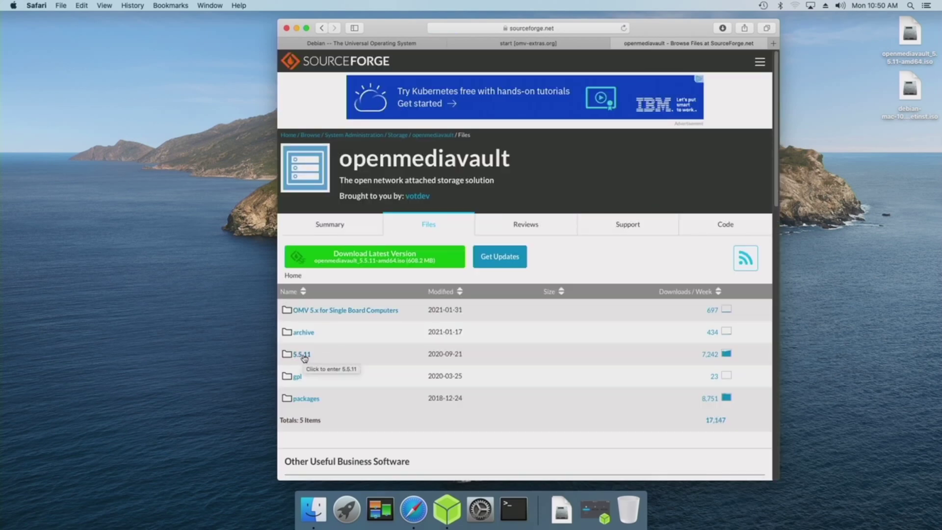
left_click(302, 355)
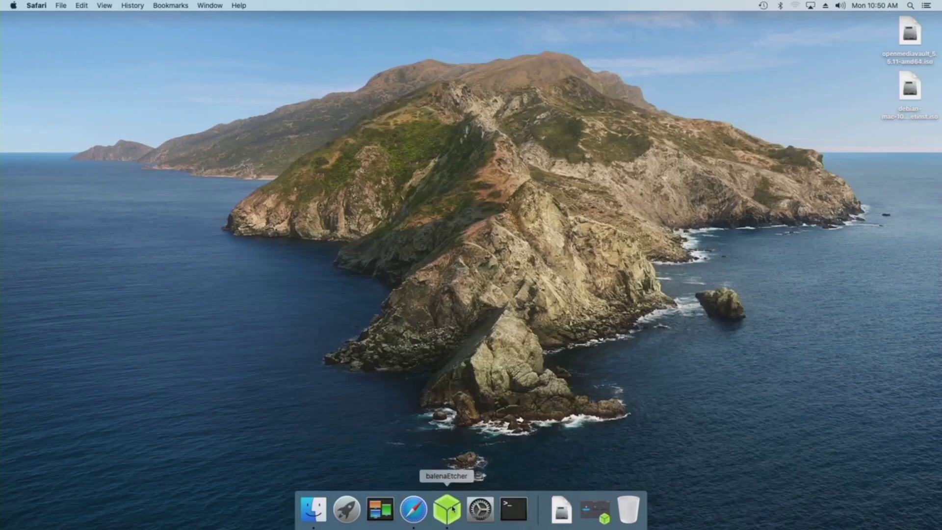
Launch balenaEtcher from the Dock
left_click(453, 509)
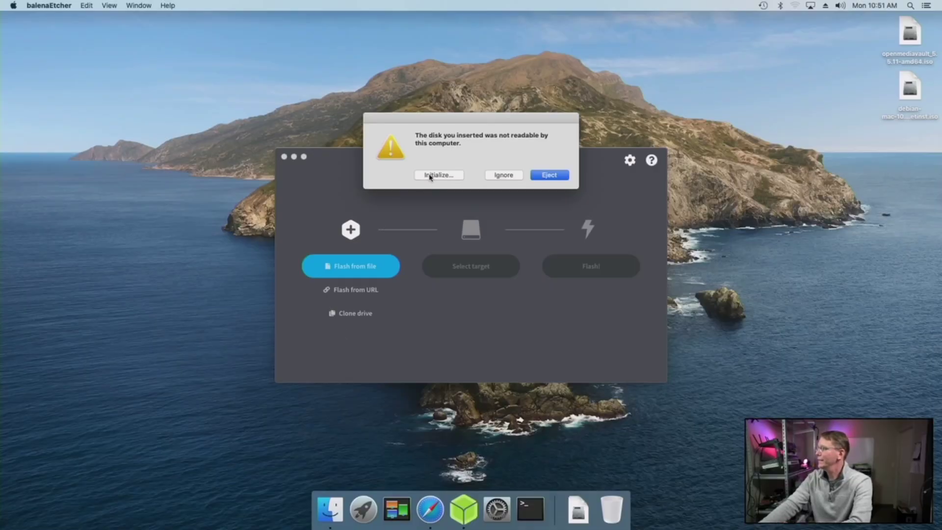
Choose openmediavault_5.5.11-amd64.iso as the image and the Kingston DataTraveler as the target
left_click(432, 175)
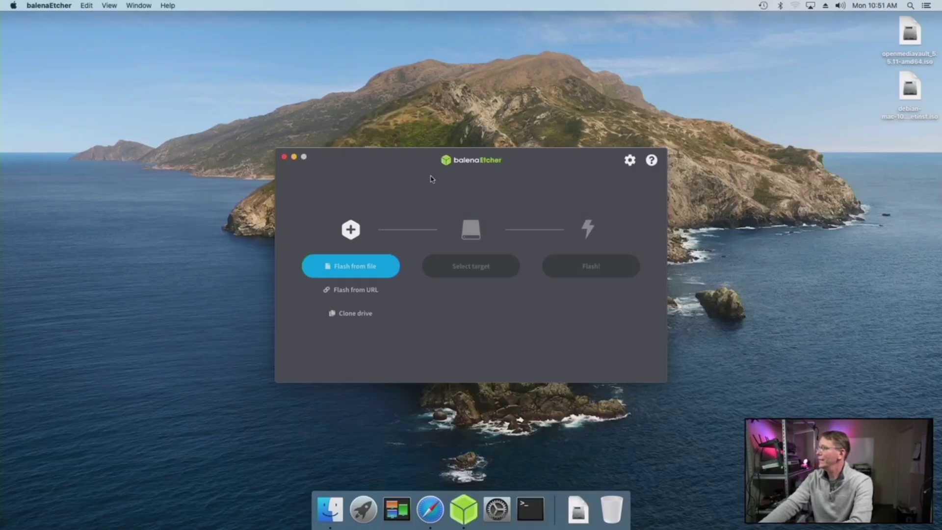
left_click(357, 268)
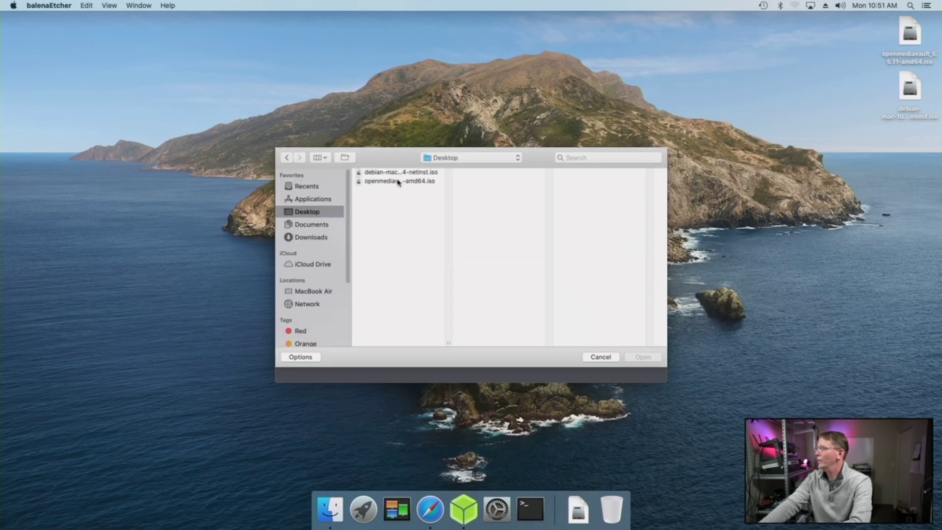
left_click(399, 182)
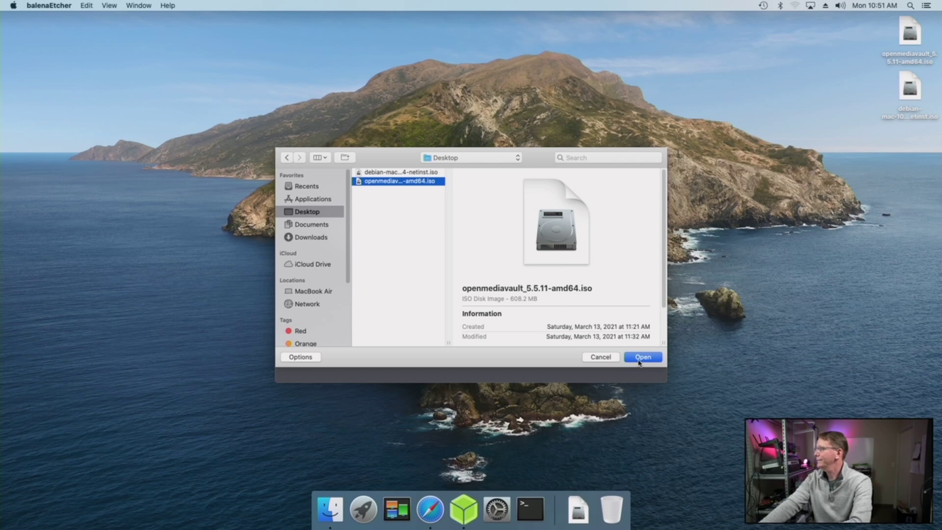
left_click(647, 358)
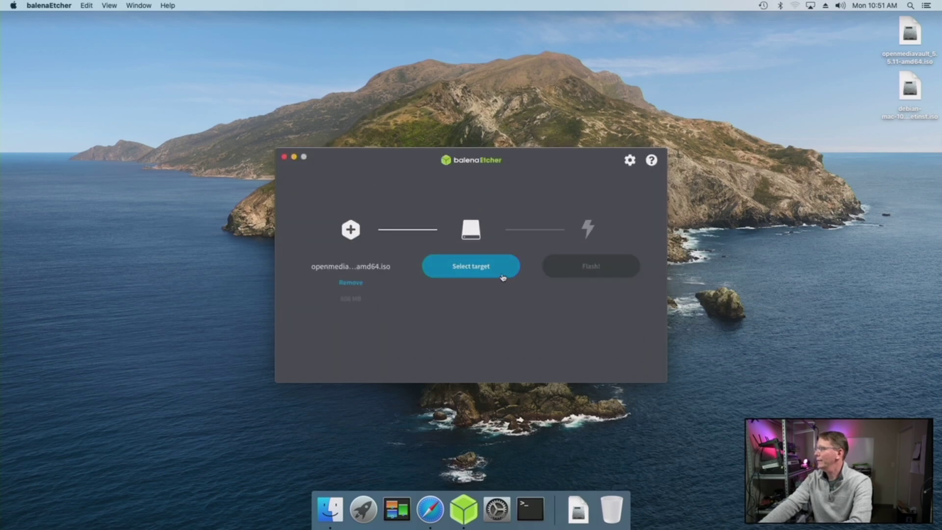
left_click(497, 275)
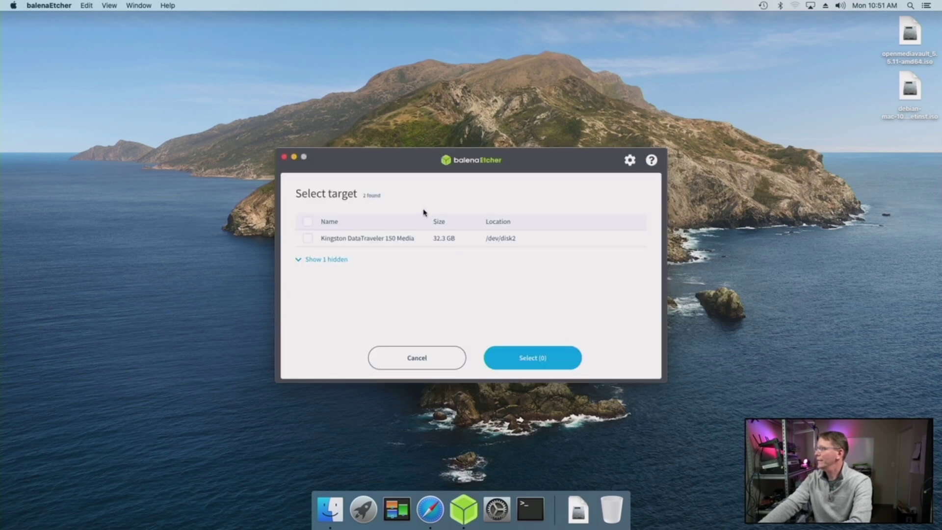
left_click(308, 240)
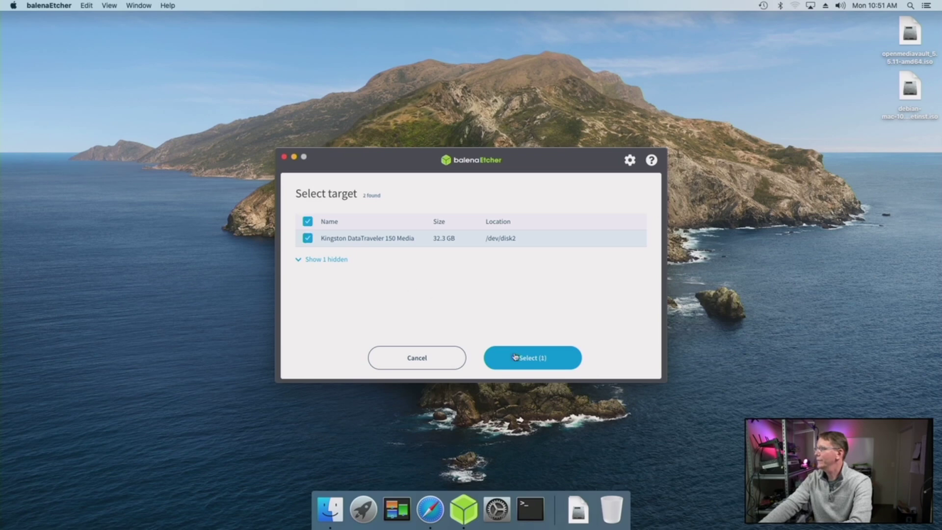
left_click(526, 363)
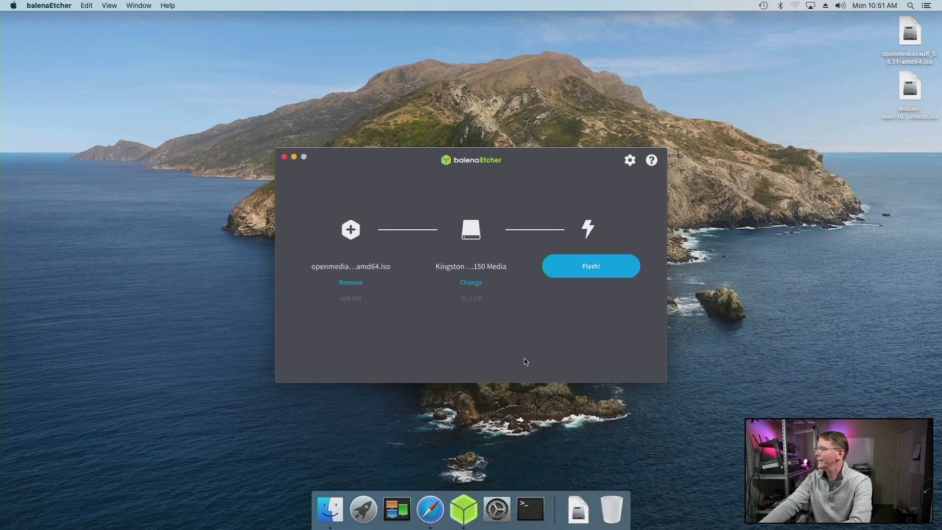
Flash the image to the USB stick, authorizing with the account password, until it completes
left_click(579, 270)
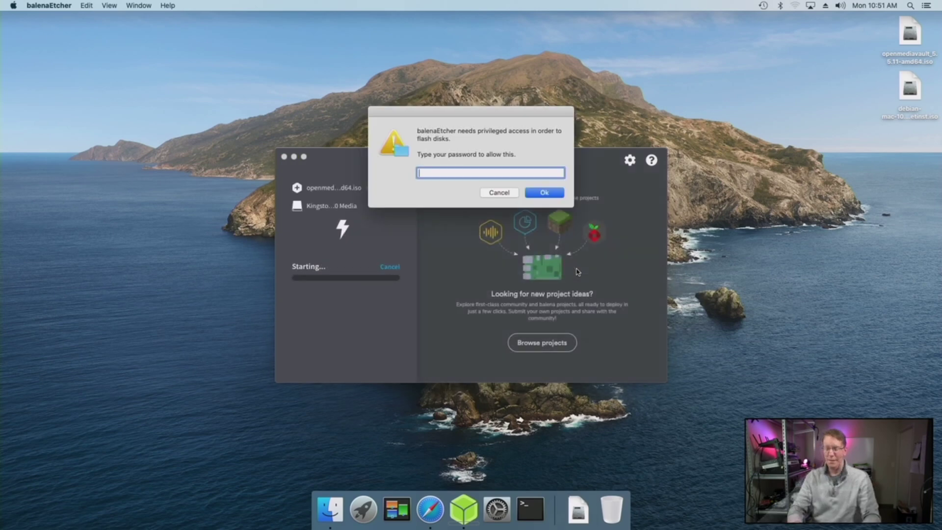
type("************")
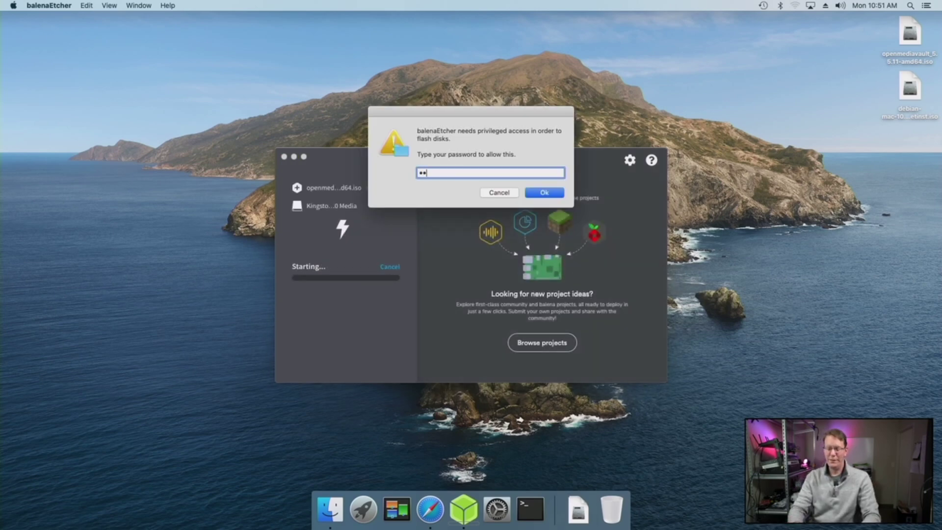
left_click(546, 193)
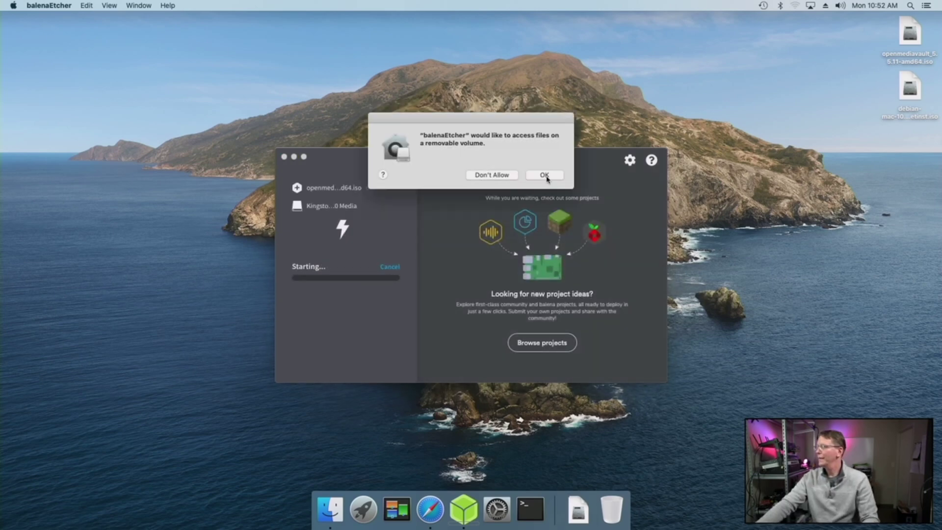
left_click(543, 175)
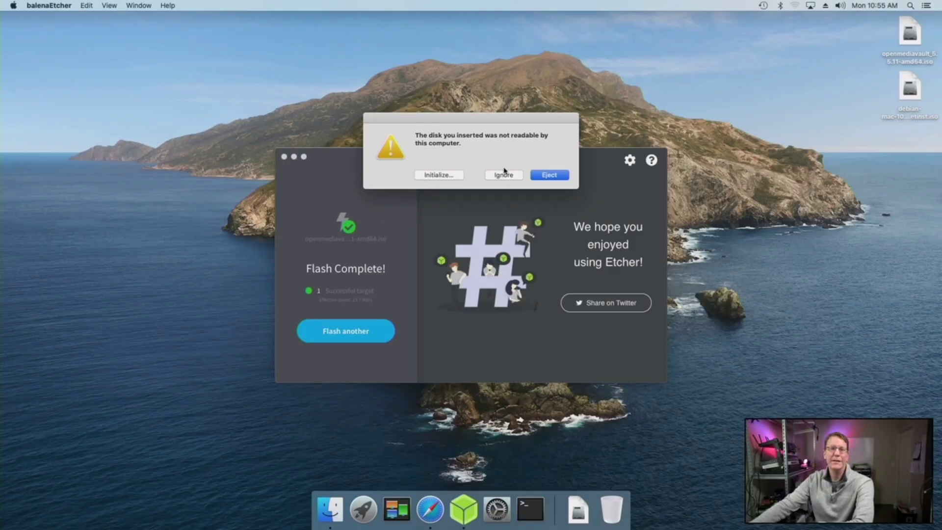
left_click(507, 176)
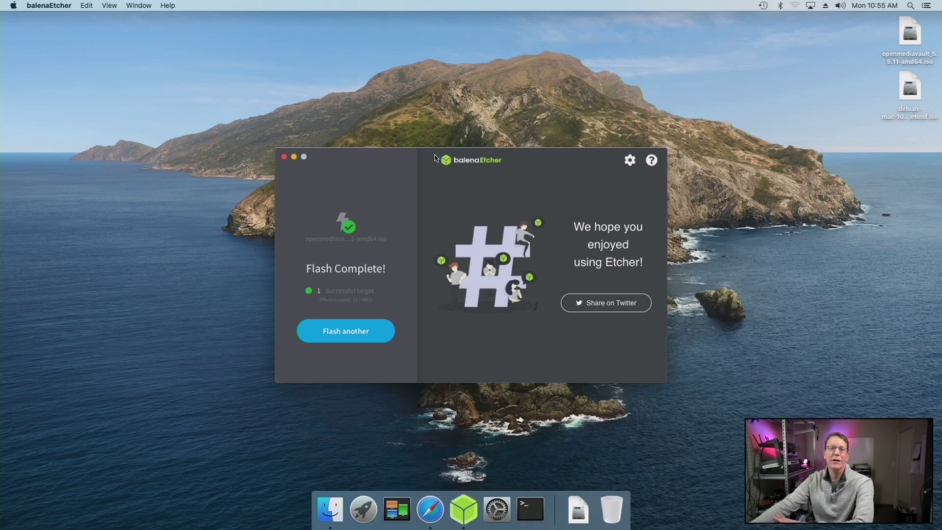
left_click(7, 19)
Restart the Mac and boot from the first EFI Boot USB drive
left_click(13, 6)
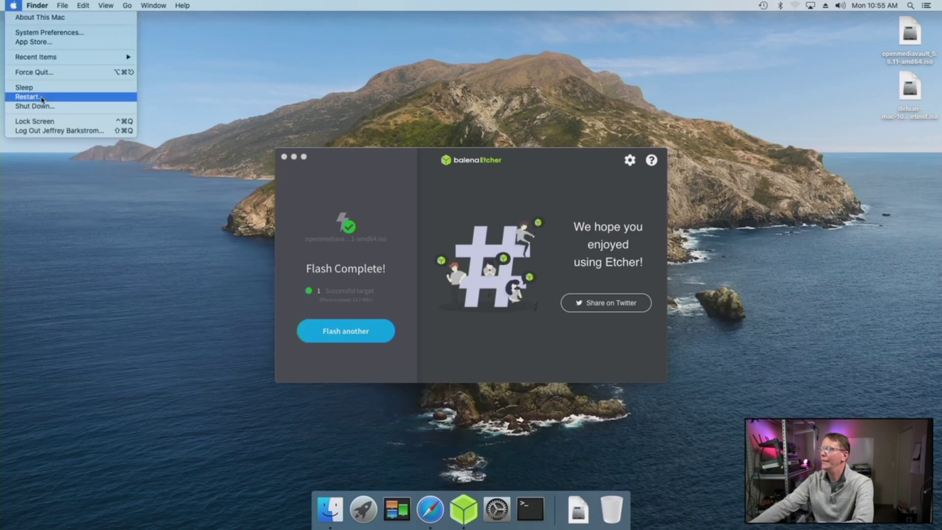
left_click(42, 97)
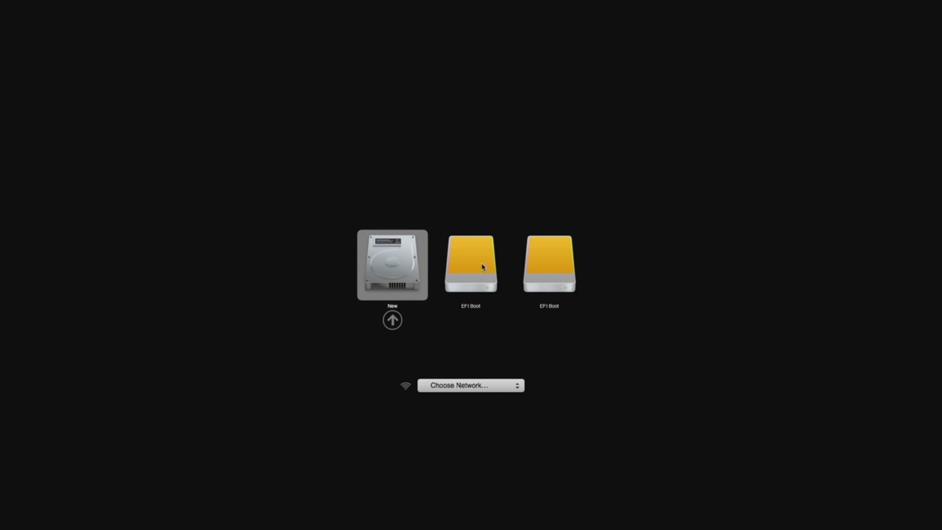
left_click(483, 266)
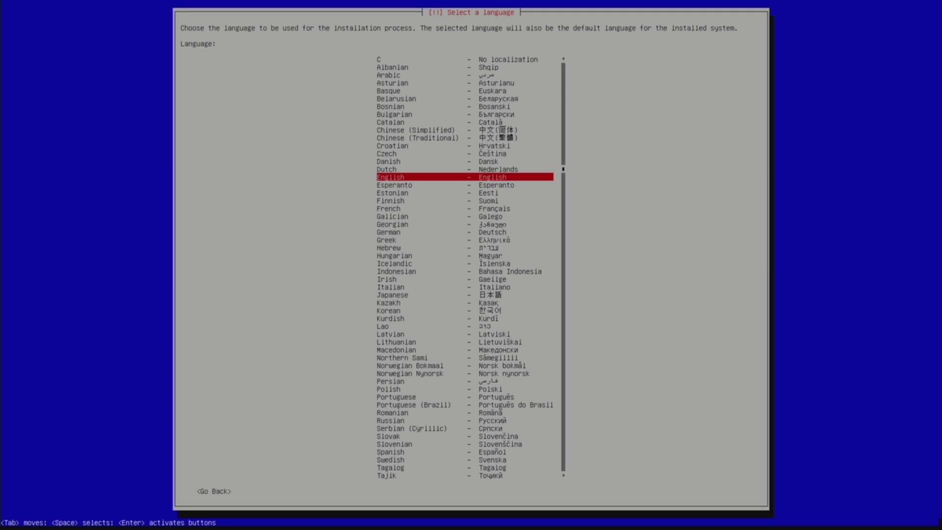
Accept English, United States, hostname openmediavault and domain local in the installer
key("Return")
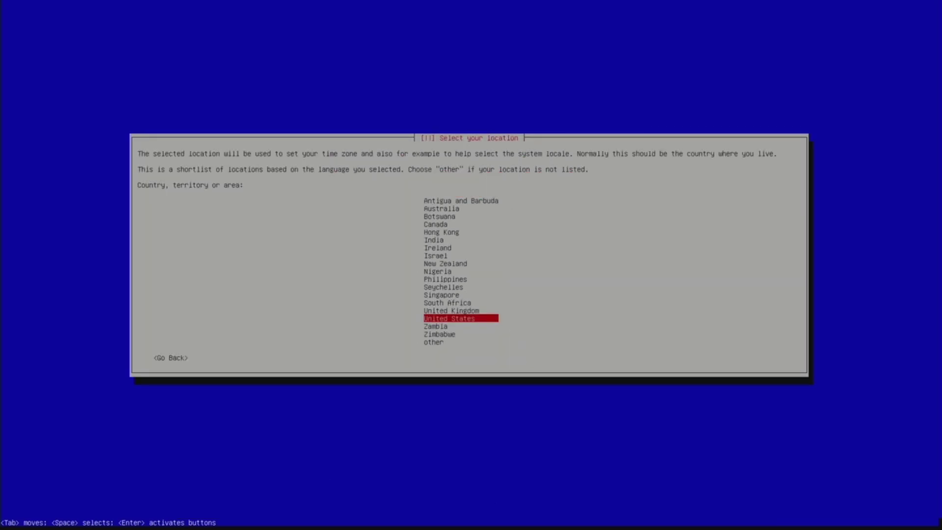
key("Return")
key("Return")
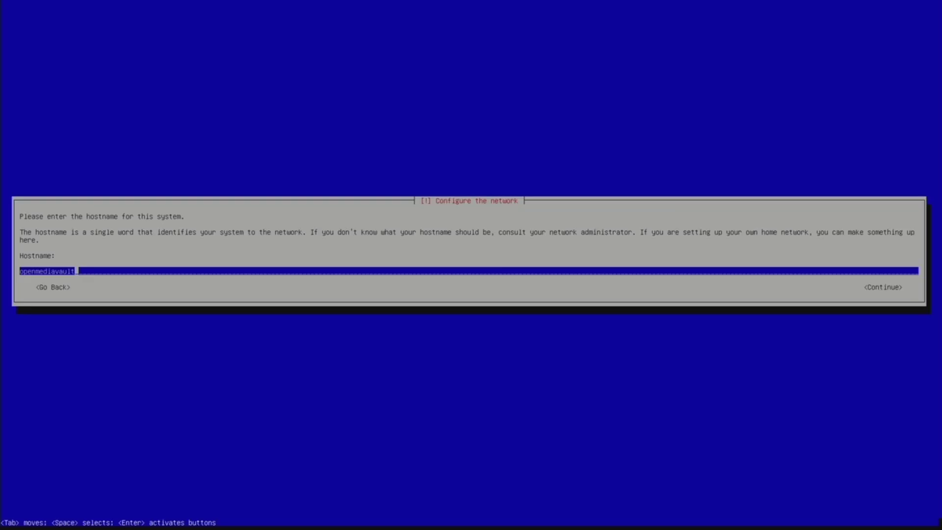
key("Return")
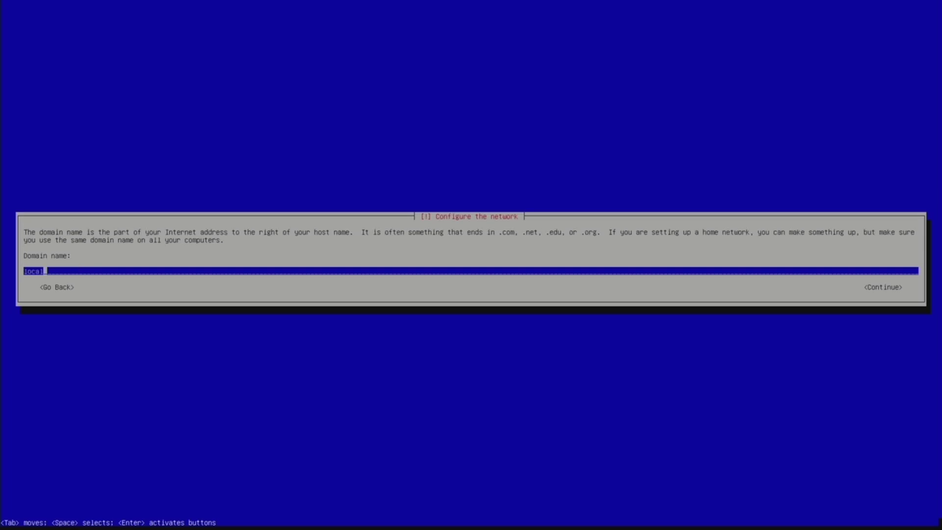
key("Return")
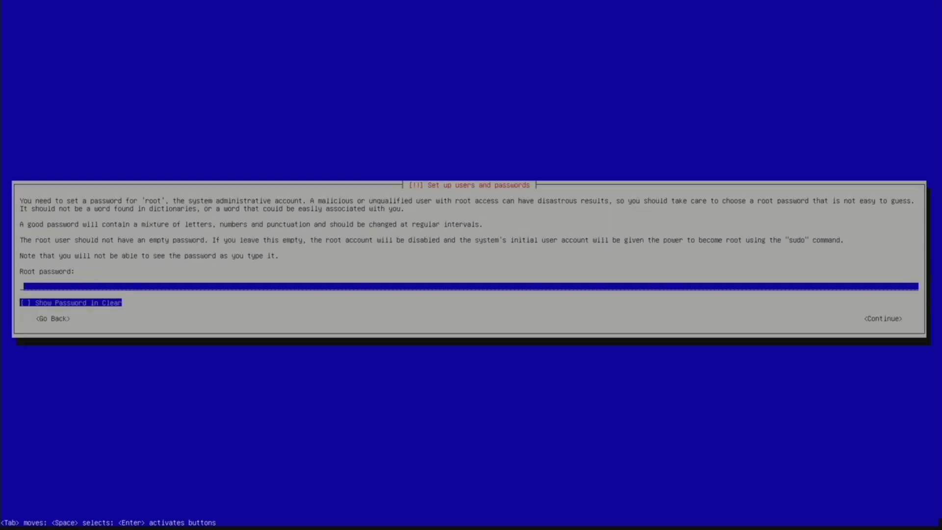
Set a matching root password and install onto the 240.1 GB SSD (sda)
key("Return")
key("Return")
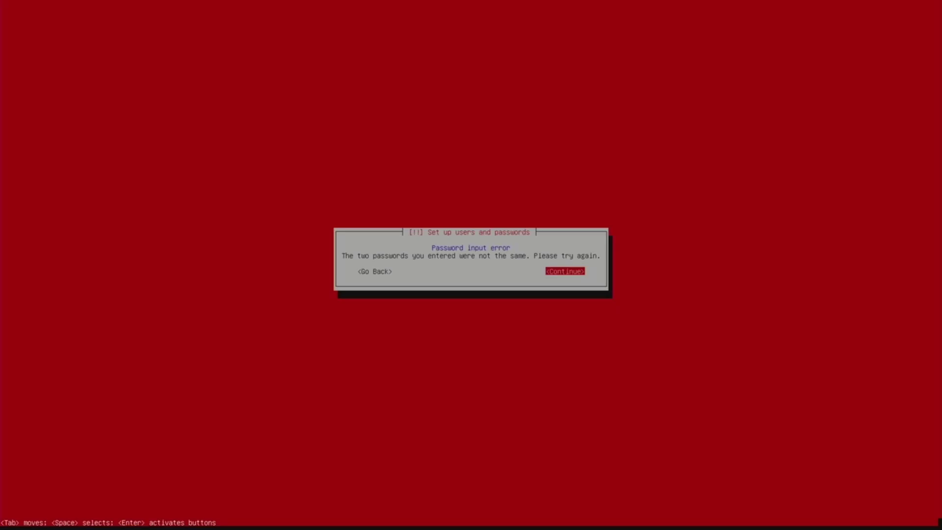
key("Return")
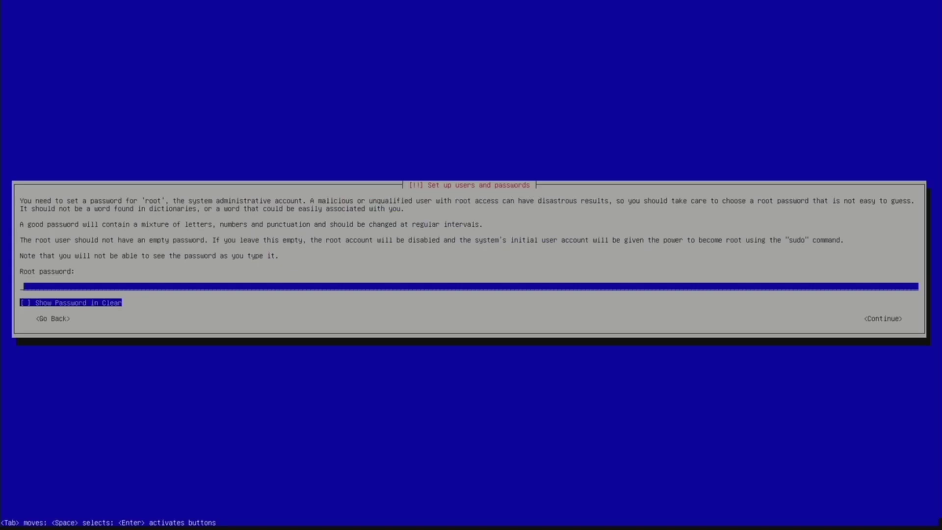
key("Return")
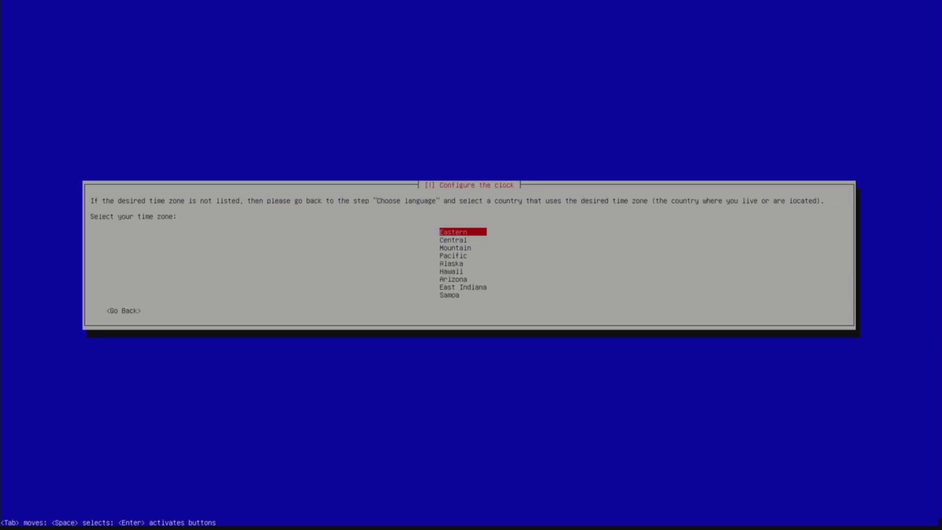
key("Return")
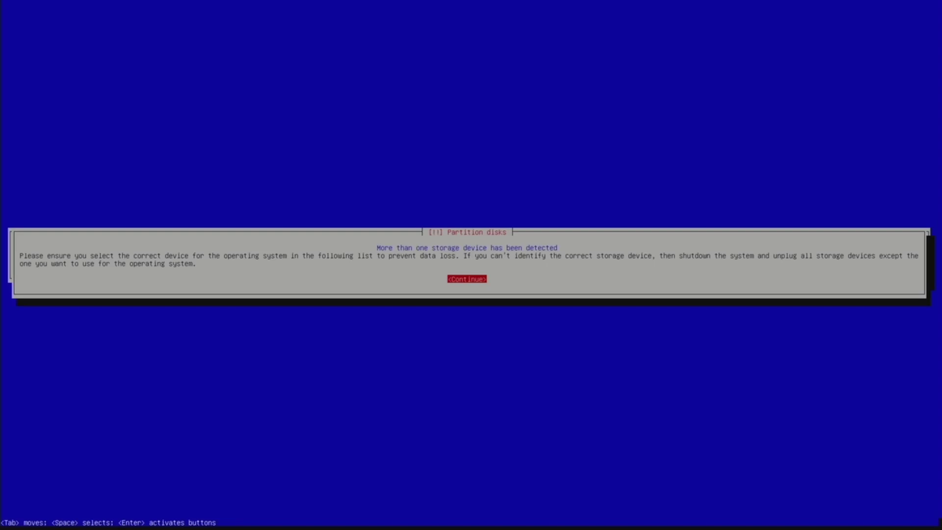
key("Return")
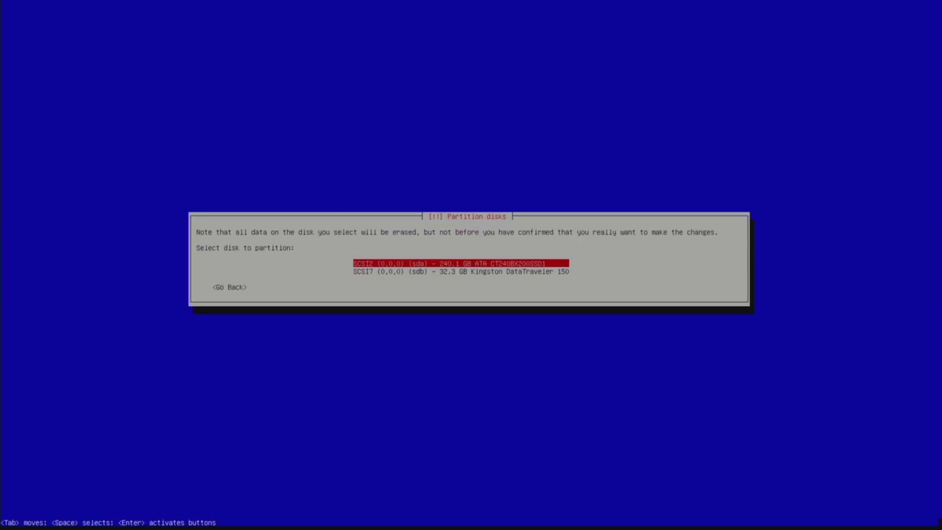
key("Return")
Confirm the partition write, use the United States deb.debian.org mirror, and skip the HTTP proxy
key("Tab")
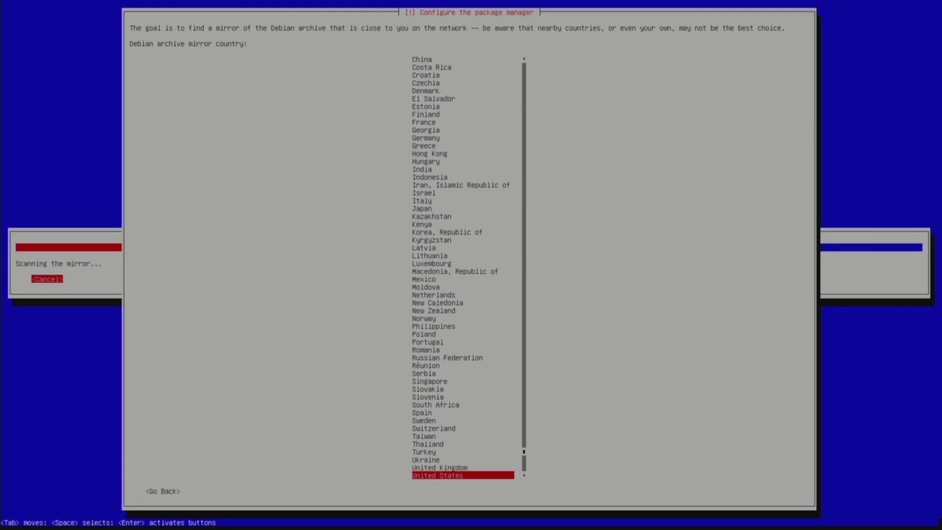
key("Return")
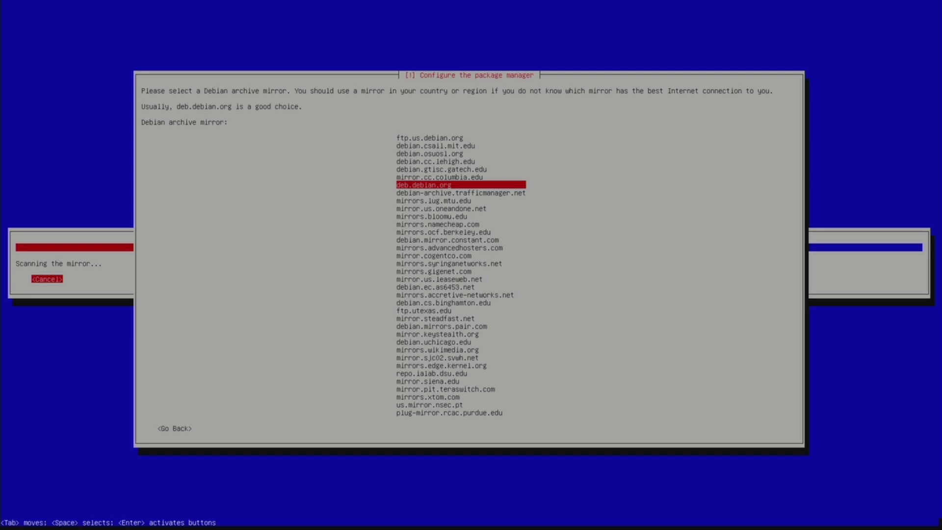
key("Return")
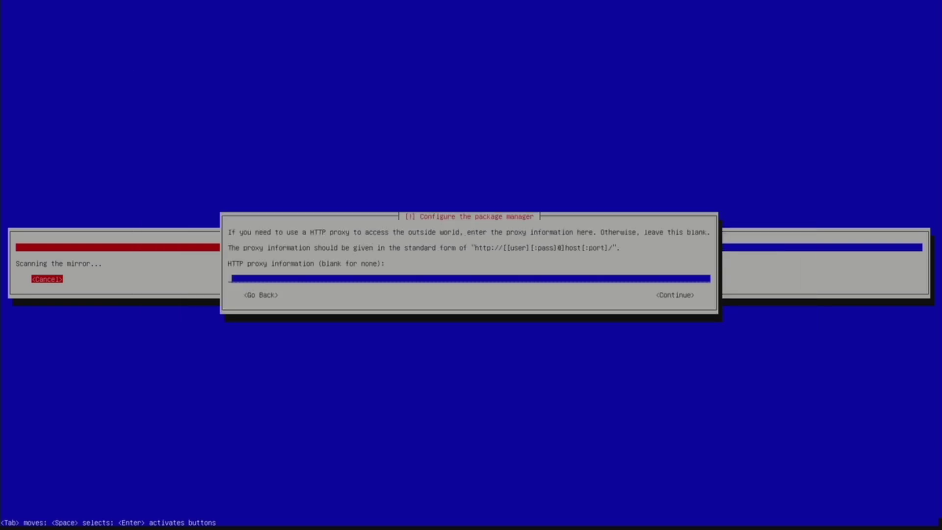
key("Return")
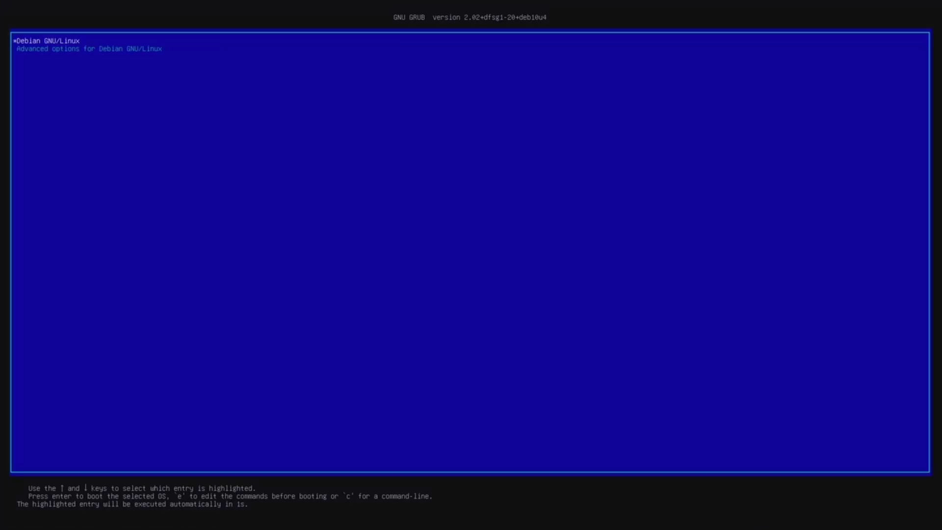
Boot the installed system, log in as root, and run ip addr to find 192.168.8.189
key("Return")
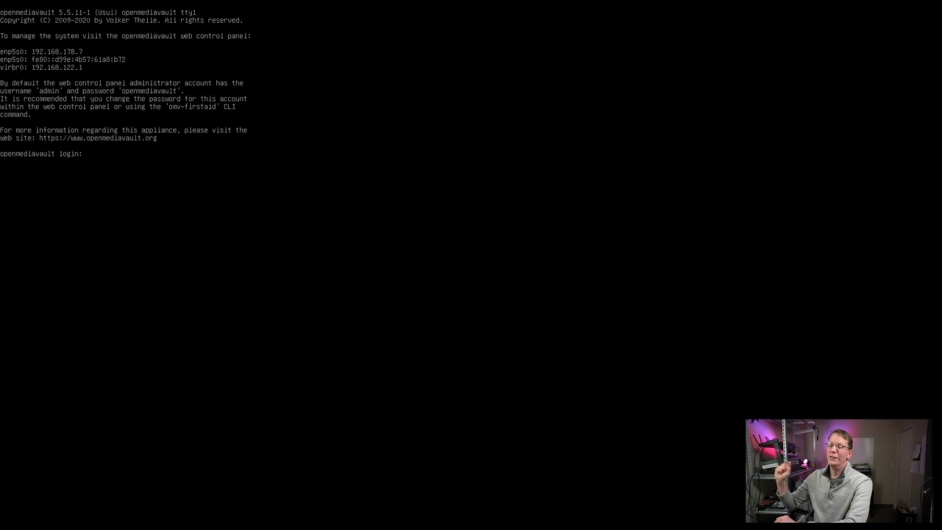
type("root")
key("Return")
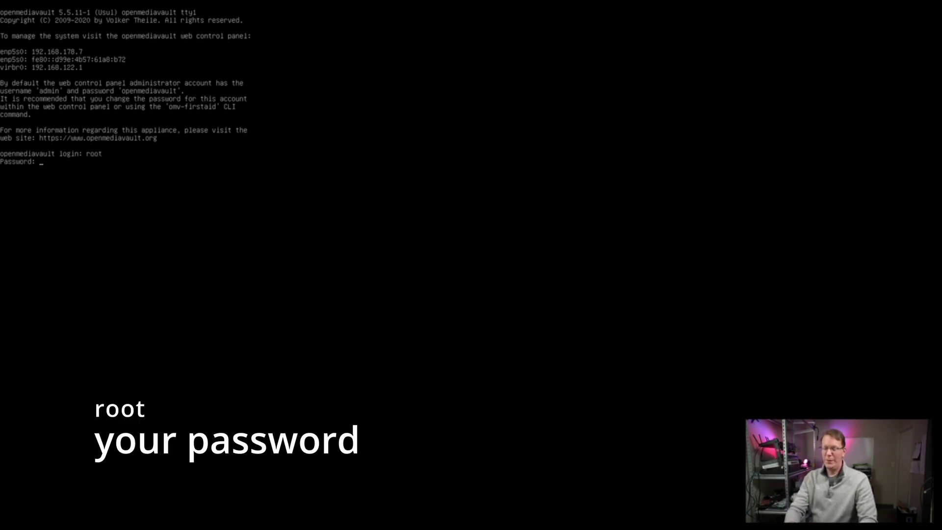
key("Return")
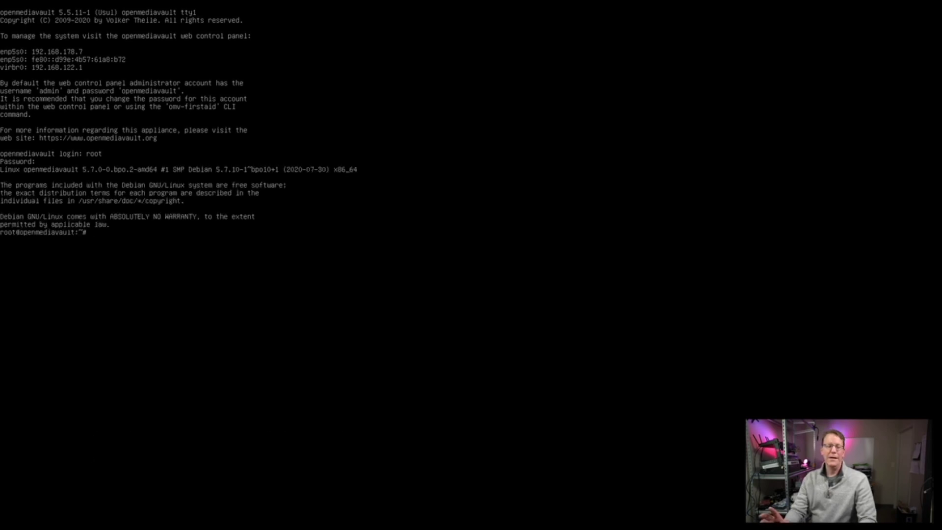
type("i")
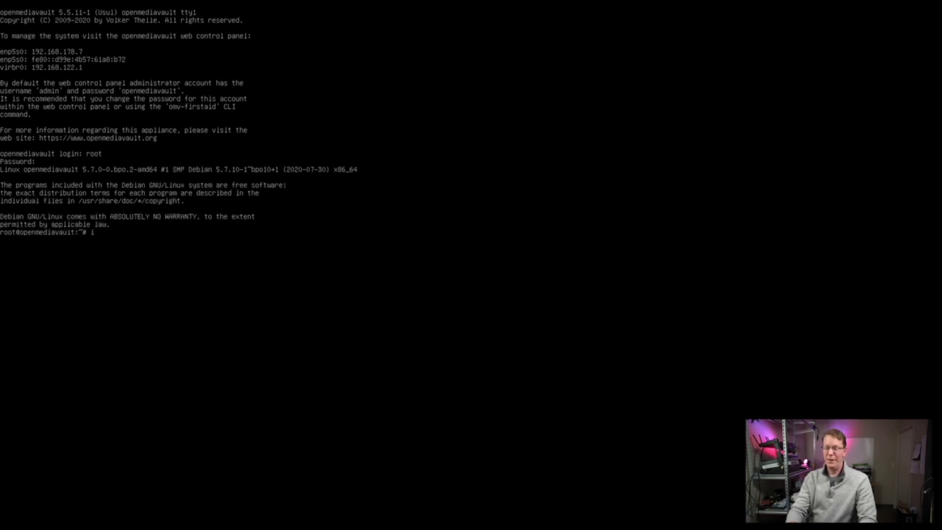
type("p addr")
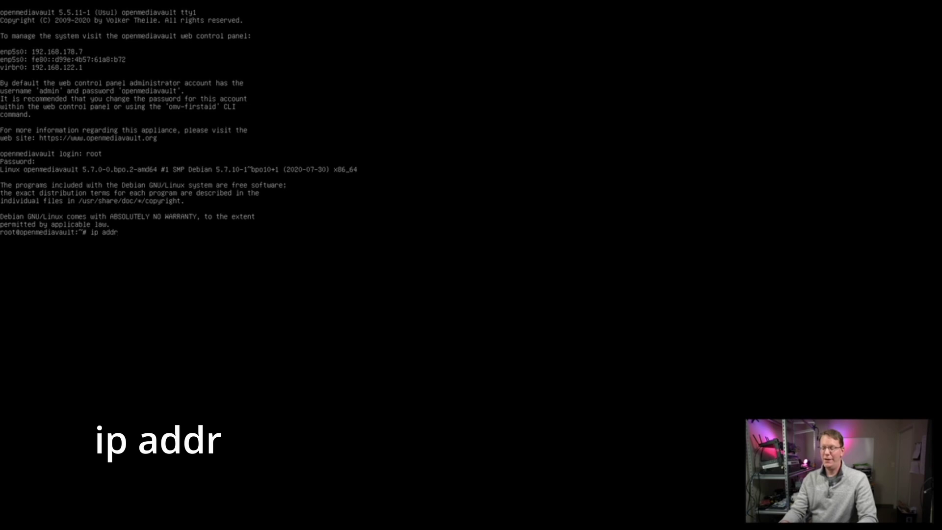
key("Return")
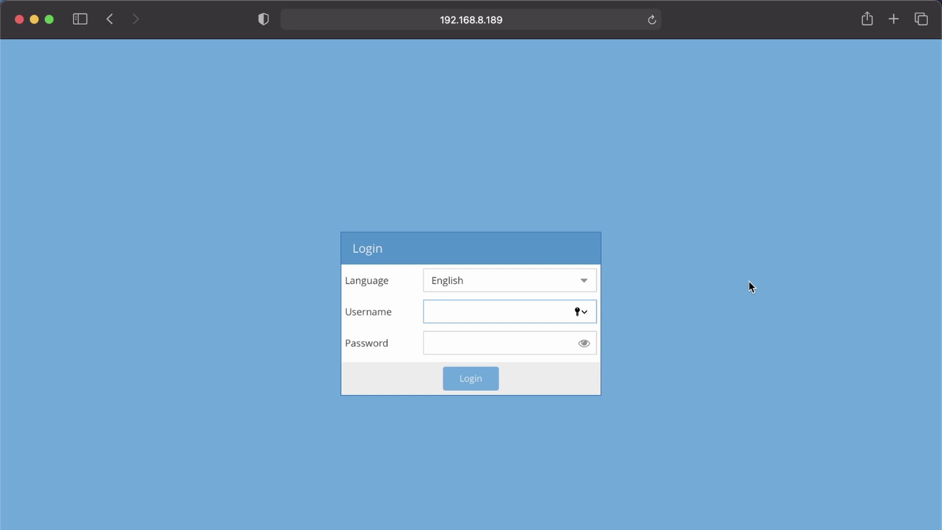
Log in to the web panel as admin with the default password, checking it first
type("admin")
key("Tab")
key("super+v")
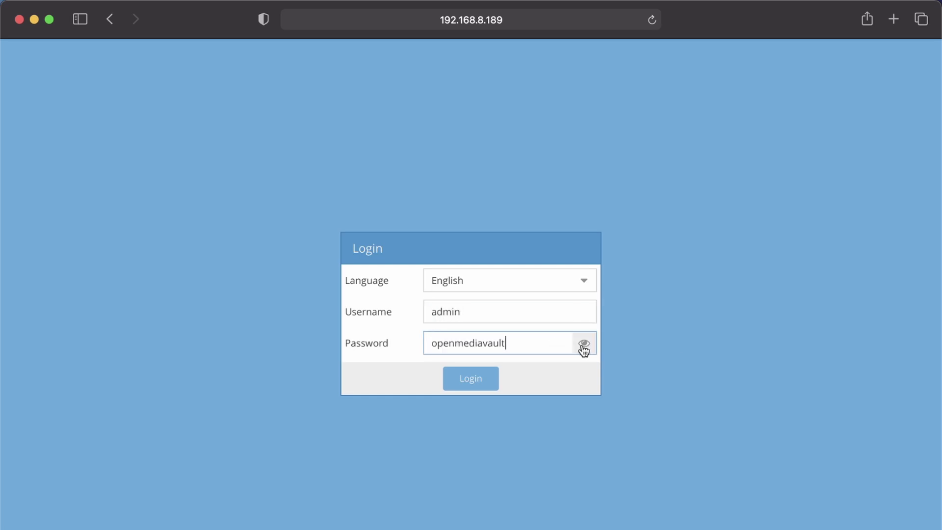
left_click(583, 345)
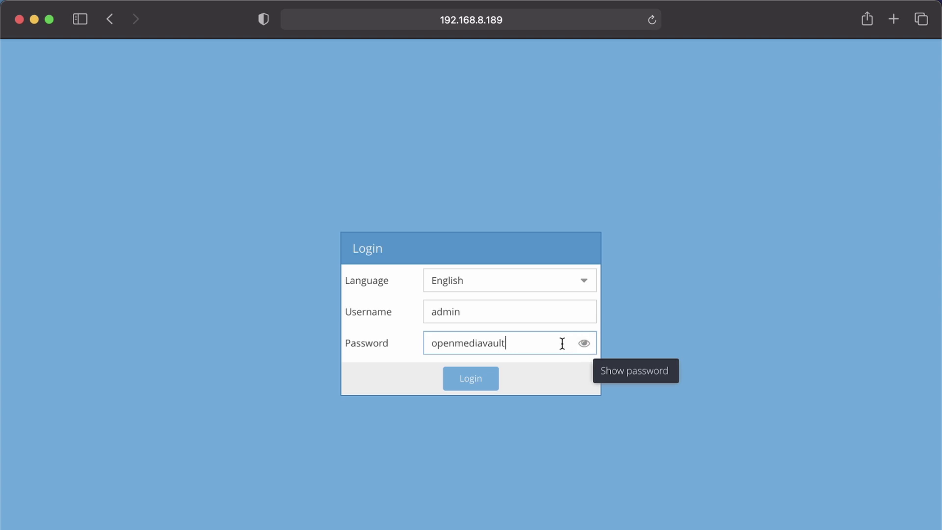
left_click(478, 386)
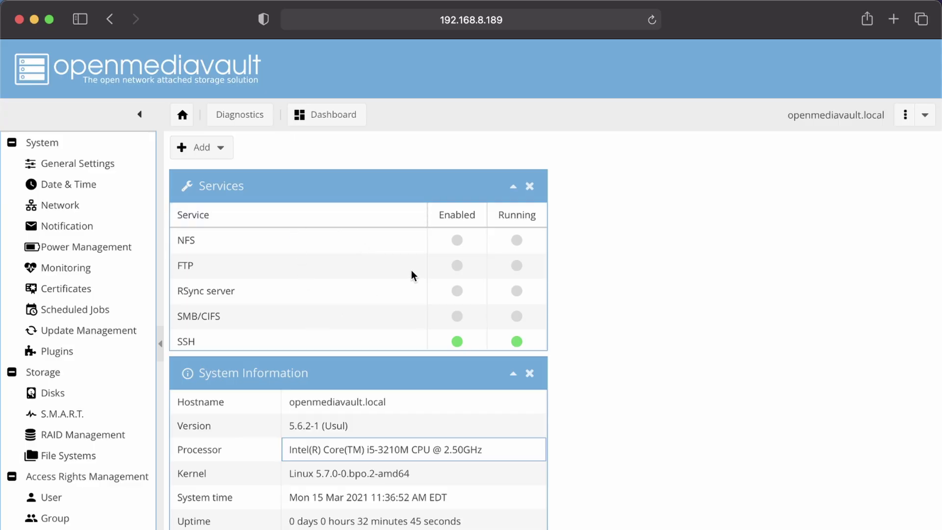
scroll(411, 269, "down", 1)
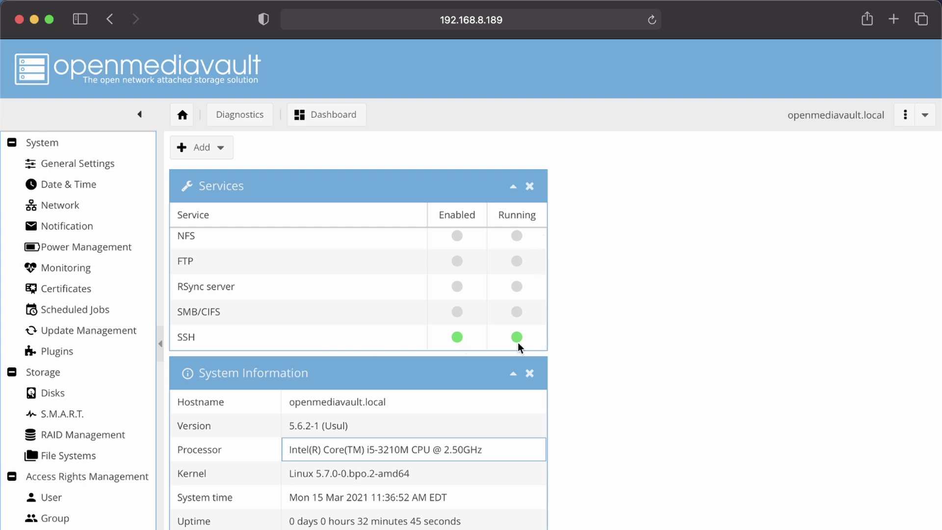
scroll(486, 327, "up", 1)
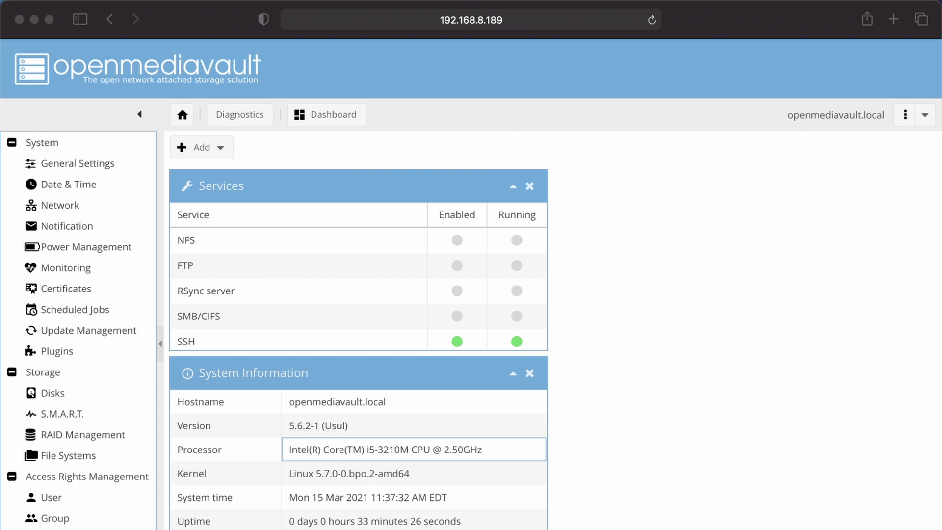
Set auto logout to 1 day in General Settings, then save and apply the change
left_click(76, 163)
left_click(76, 162)
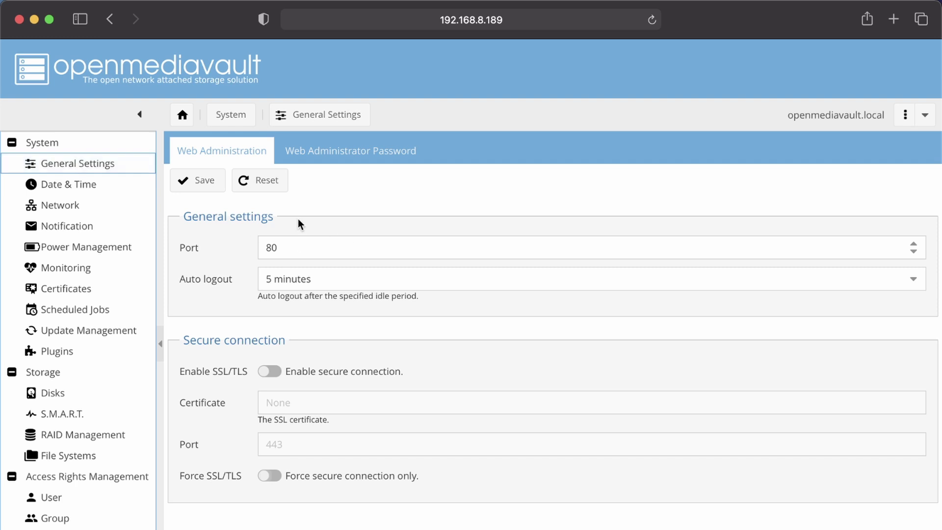
left_click(331, 281)
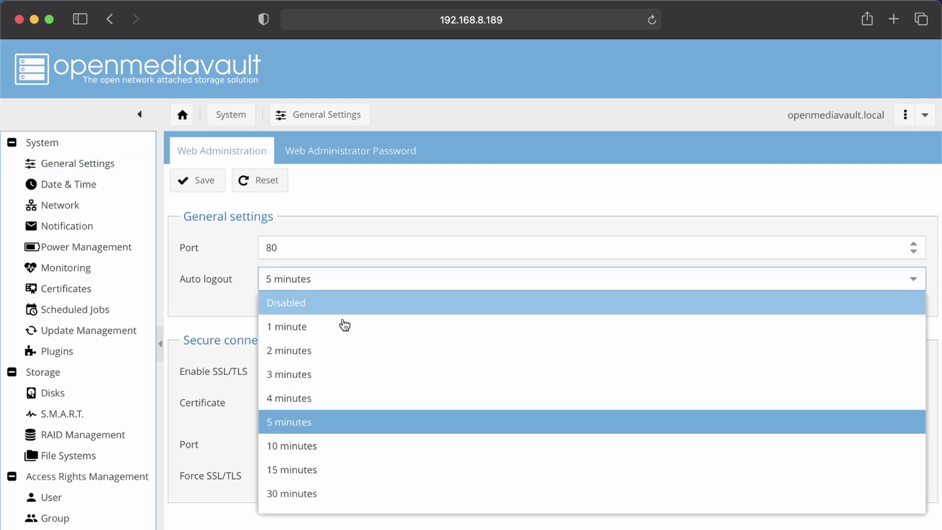
scroll(365, 392, "down", 2)
left_click(349, 501)
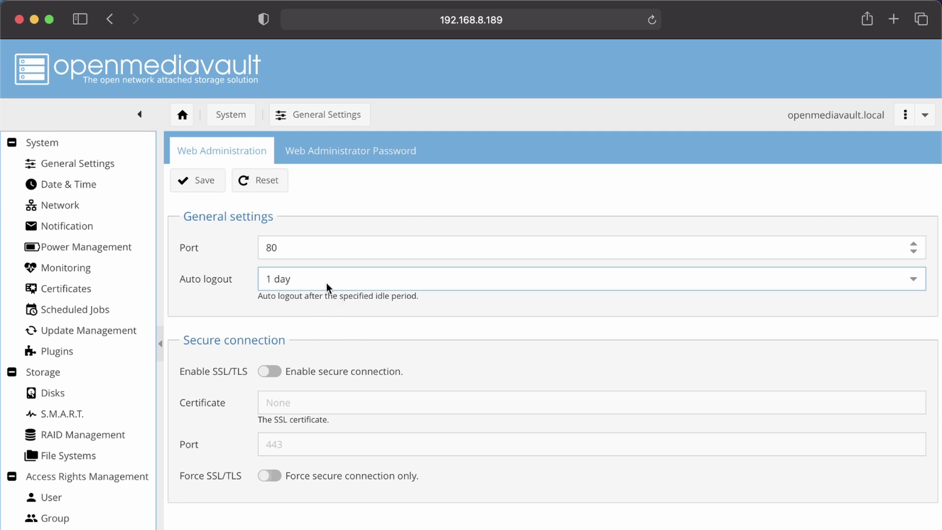
left_click(199, 185)
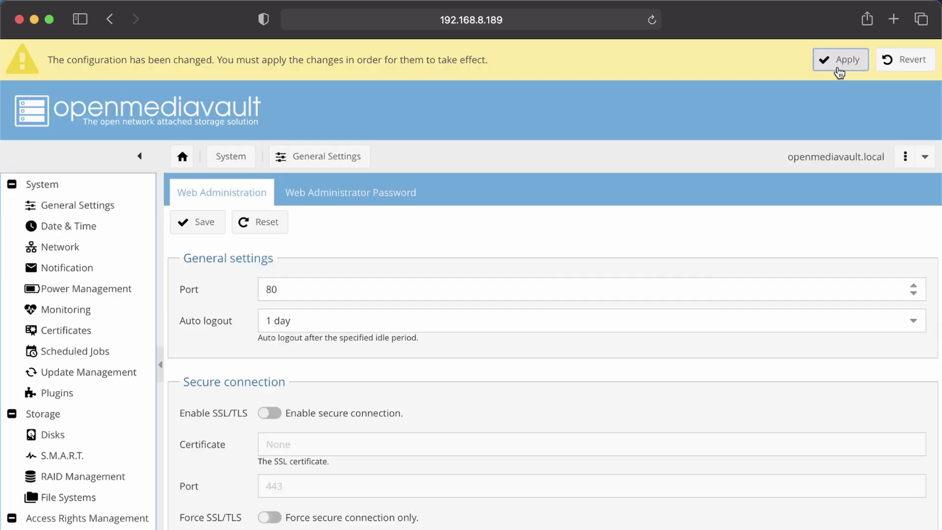
left_click(841, 61)
left_click(437, 353)
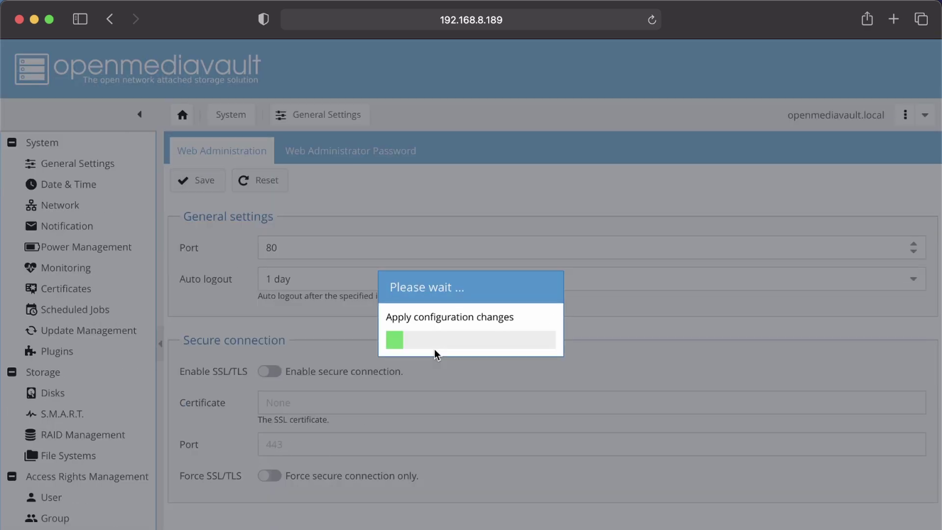
Fill the Web Administrator Password with Safari's suggested strong password
left_click(364, 153)
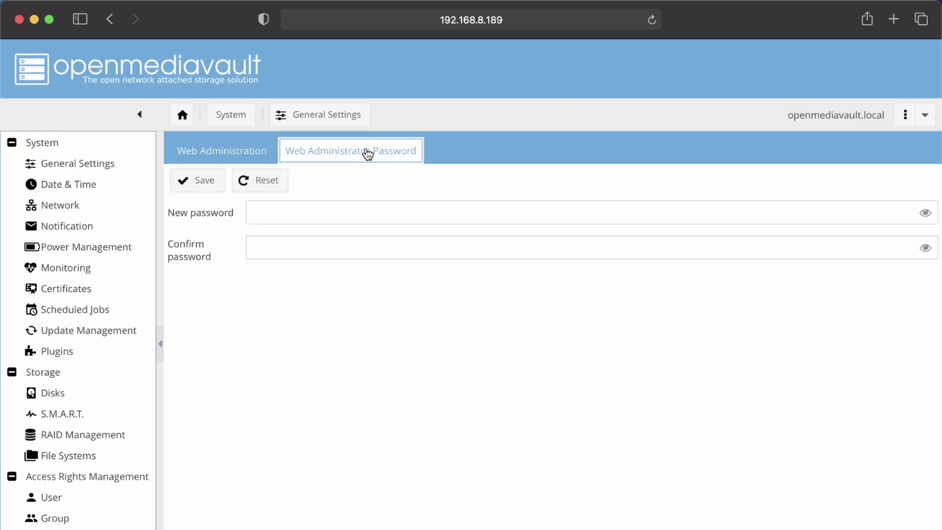
left_click(315, 211)
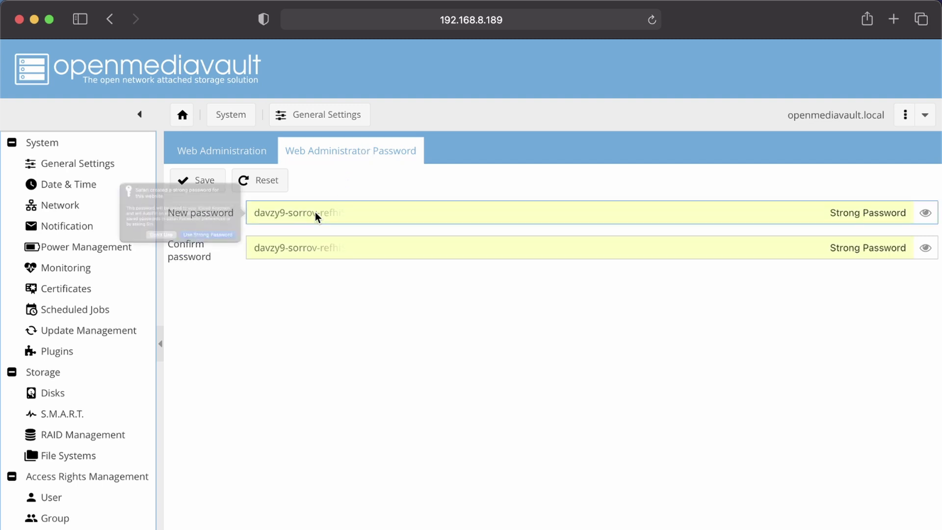
left_click(243, 211)
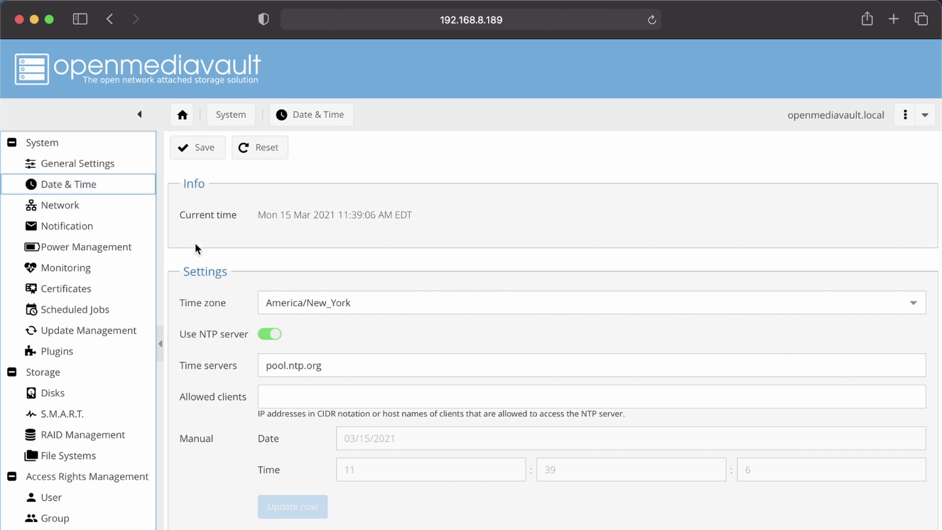
Keep the America/New_York time zone, then review enp1s0f0's settings down to DNS and cancel
left_click(914, 308)
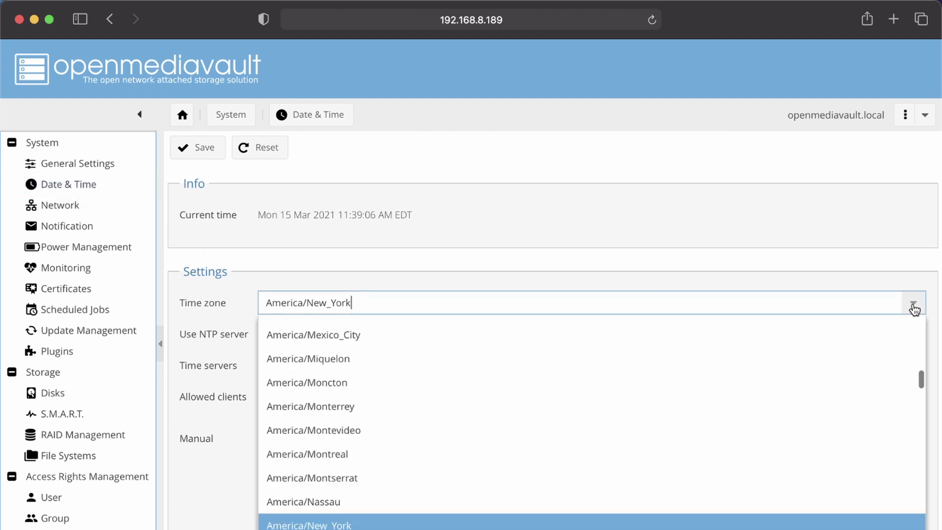
left_click(914, 307)
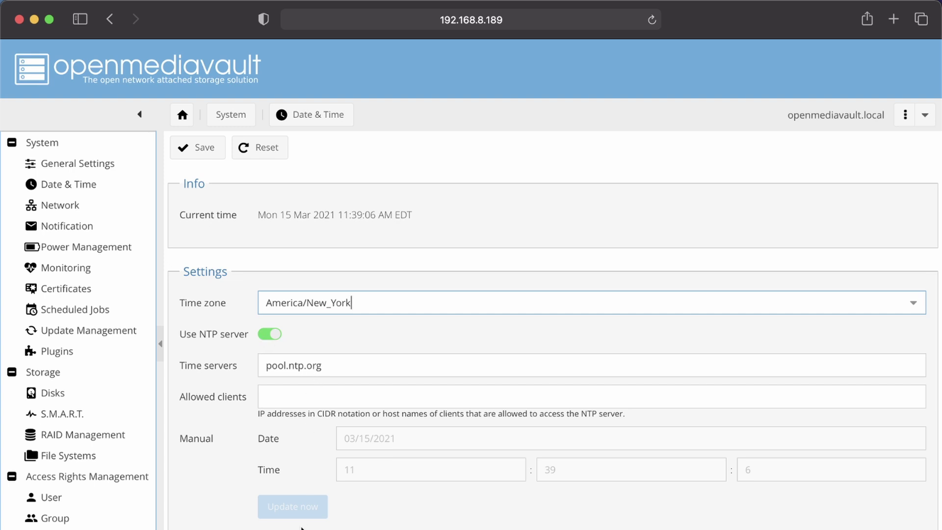
left_click(69, 205)
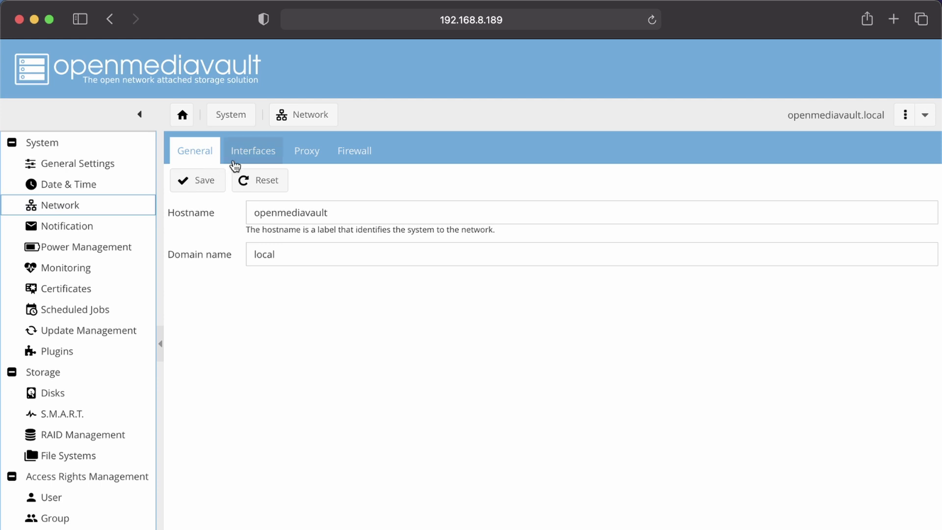
left_click(253, 161)
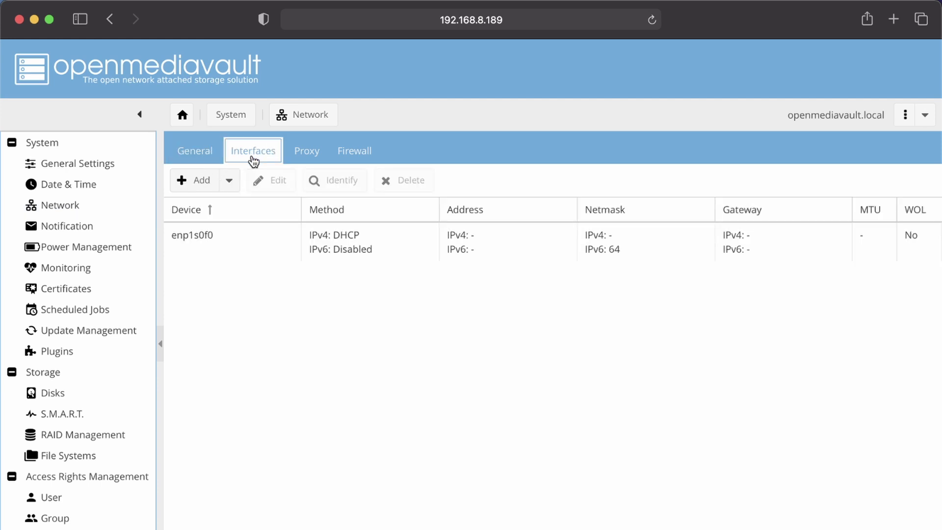
left_click(263, 243)
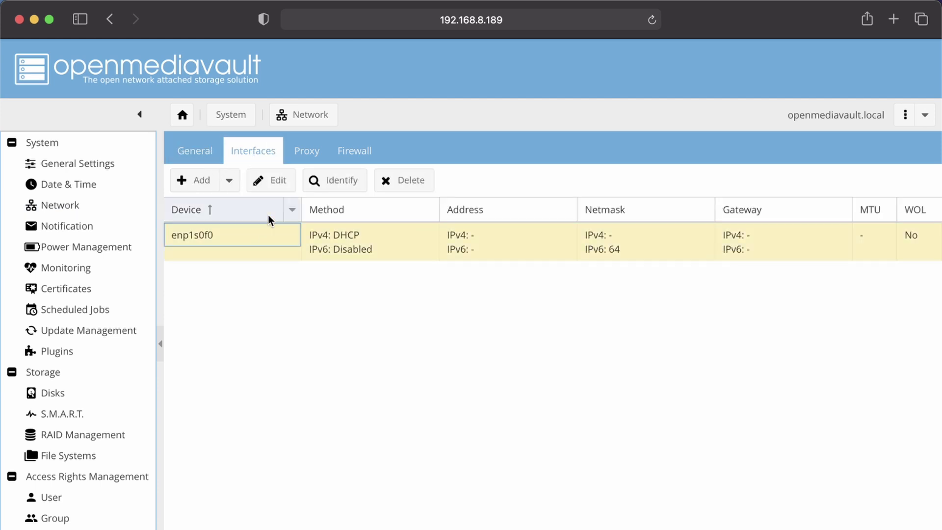
left_click(277, 186)
scroll(534, 343, "down", 10)
left_click(534, 407)
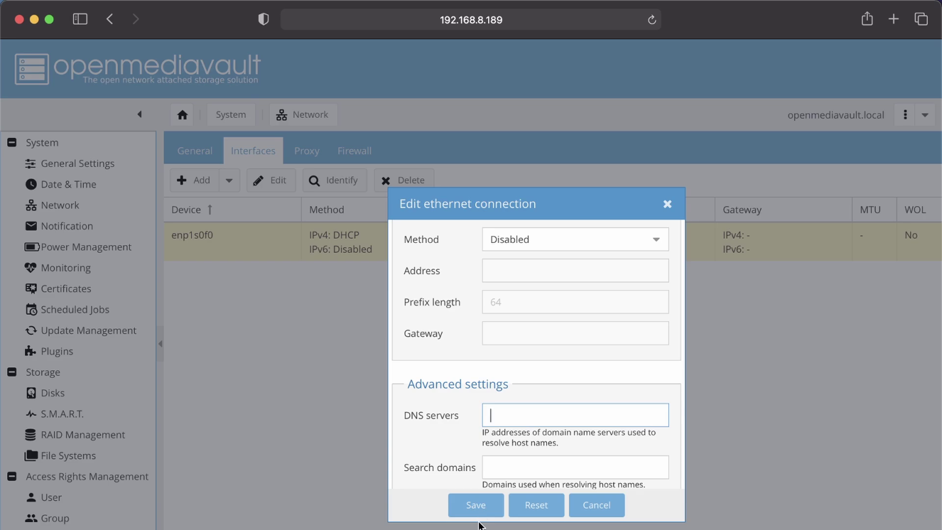
left_click(610, 510)
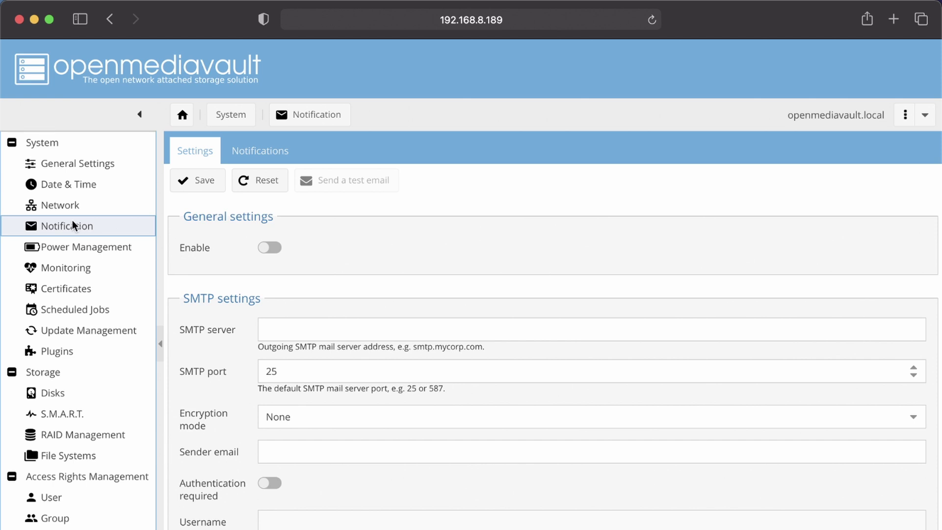
Review Power Management, including the power button action choices and its scheduled jobs
left_click(75, 246)
left_click(314, 239)
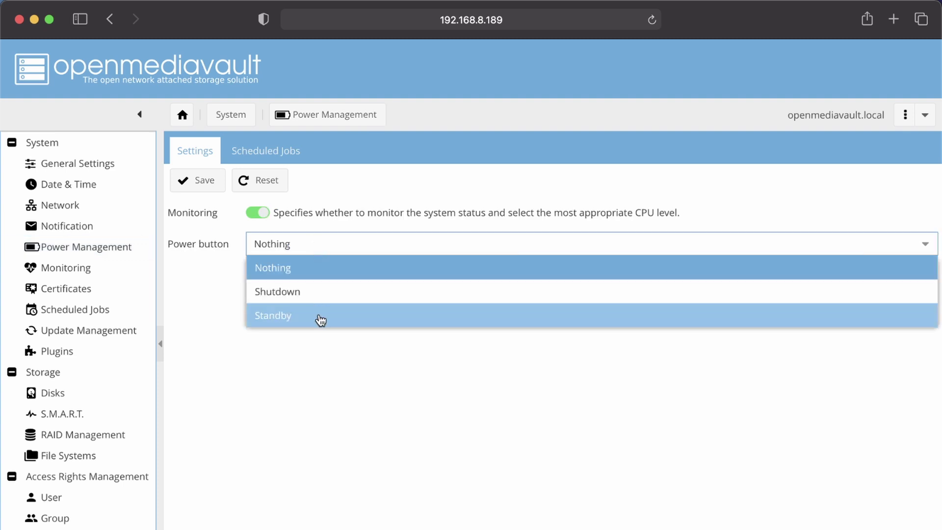
left_click(285, 153)
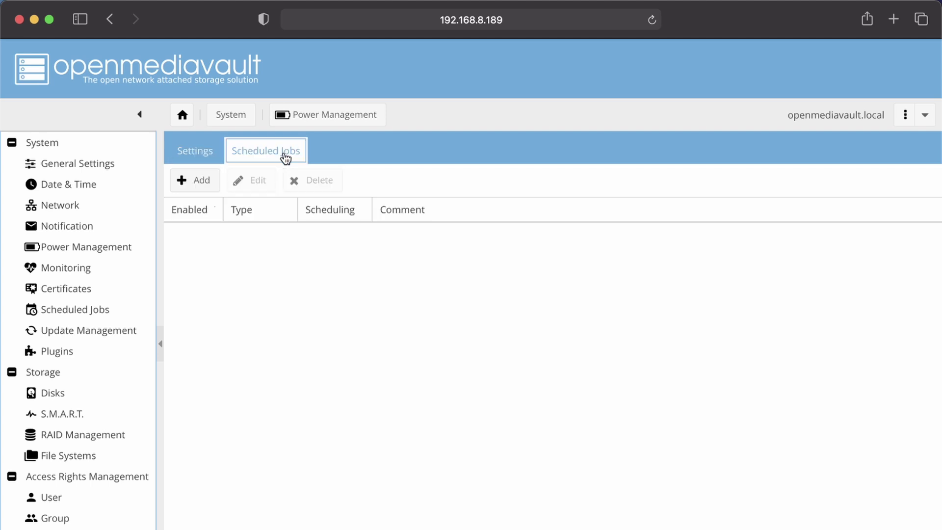
Look over Monitoring and Certificates, then start a new scheduled job (minute 40, hour 11, daily, root)
left_click(111, 267)
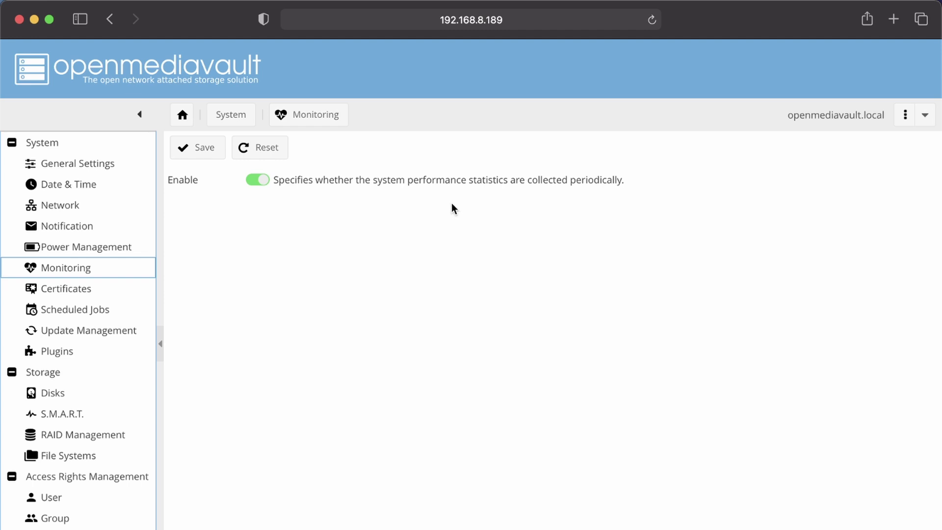
left_click(103, 286)
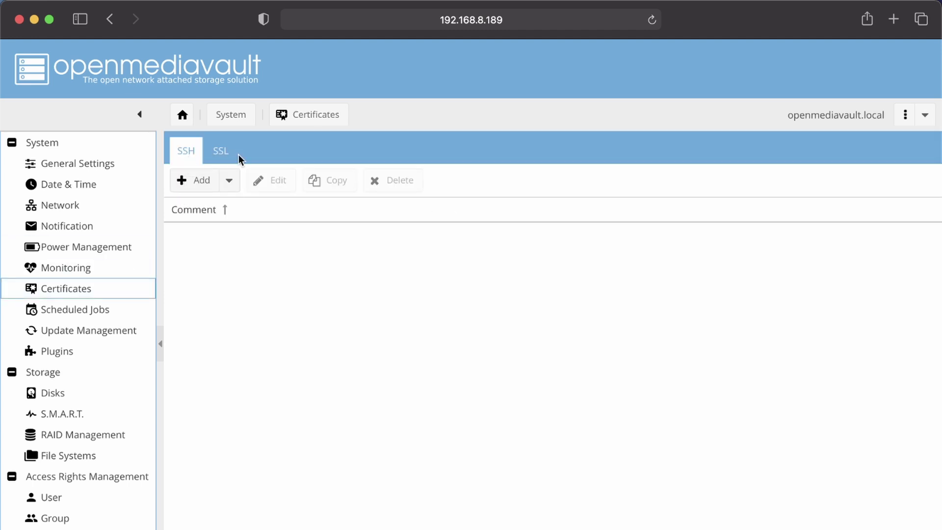
left_click(103, 316)
left_click(200, 150)
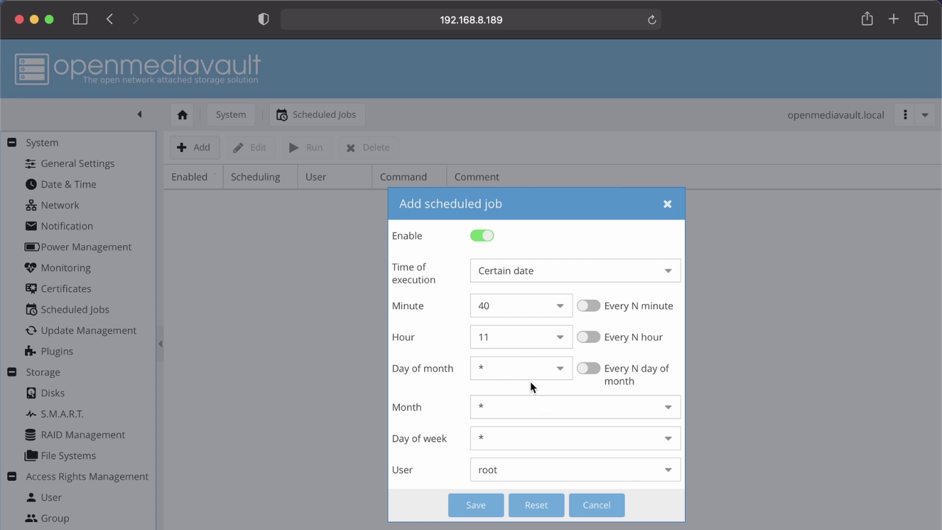
Discard the new scheduled job form and view the Update Management page
left_click(667, 204)
left_click(104, 330)
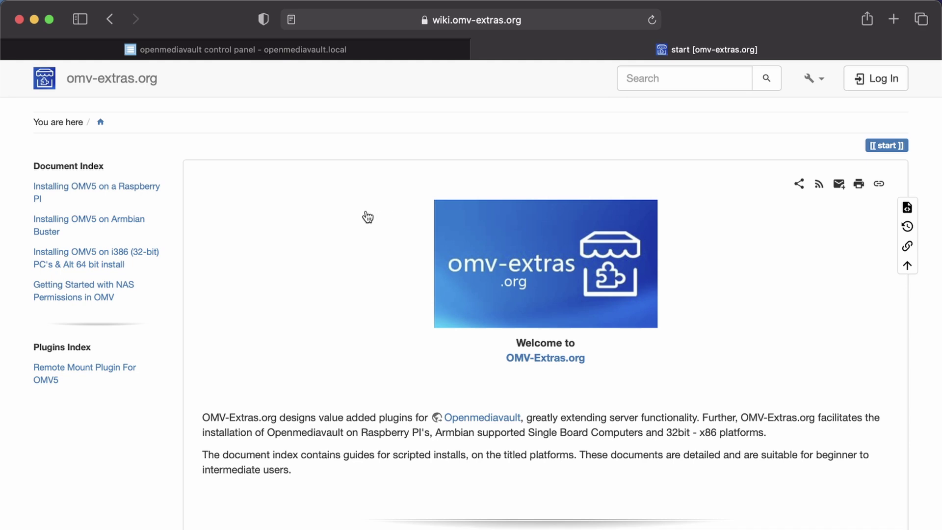
Scroll the OMV-Extras wiki down to the Quick Index wget install command
scroll(358, 214, "down", 5)
scroll(358, 212, "down", 5)
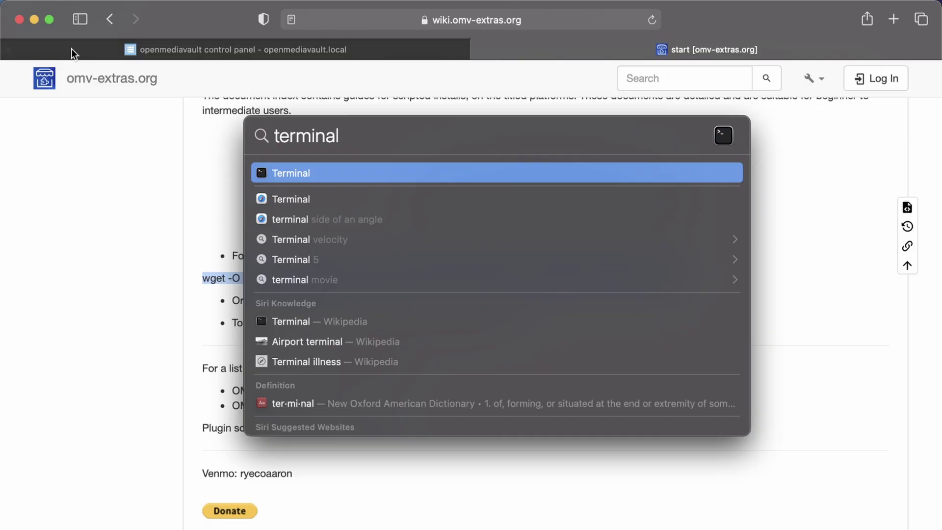
key("Return")
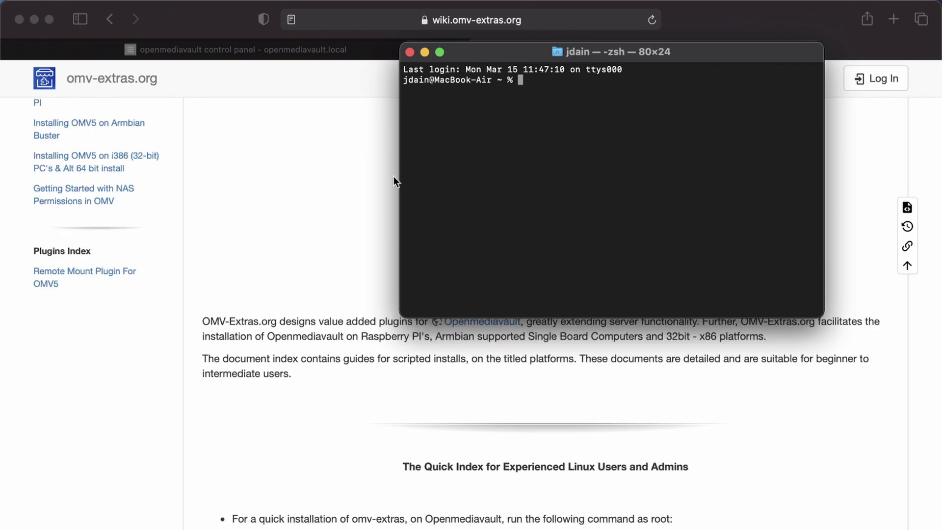
type("ssh root@192.168.8.189")
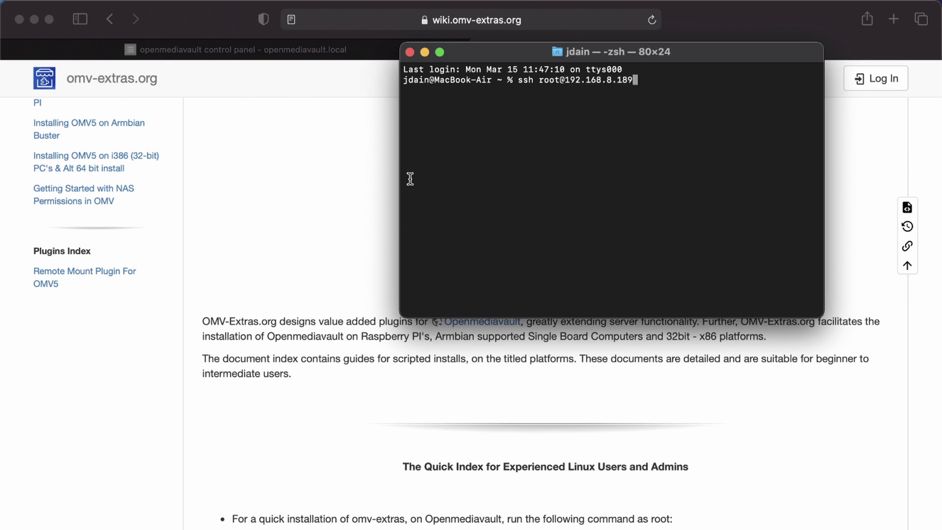
key("Return")
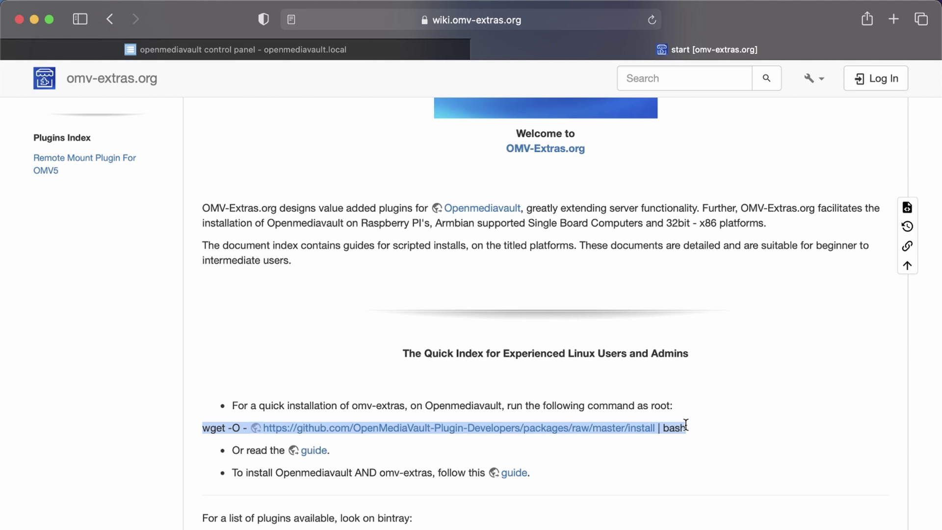
Paste and run the OMV-Extras wget install script, then close the Terminal window
key("super+Tab")
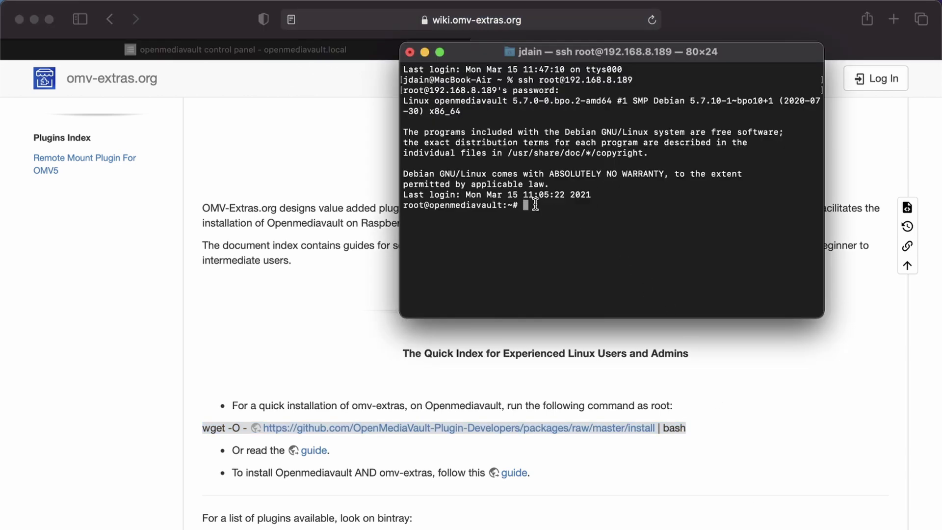
type("wget -O - https://github.com/OpenMediaVault-Plugin-Developers/packages/raw/master/install | bash")
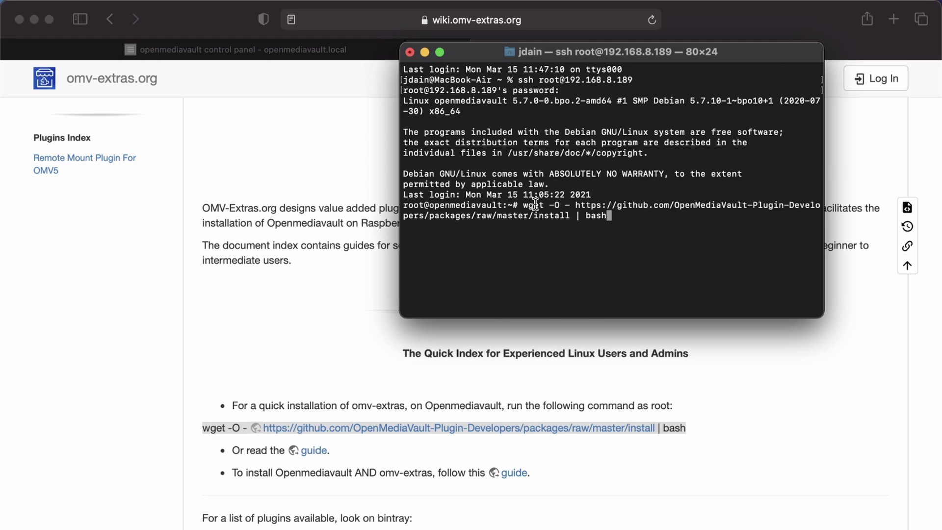
key("Return")
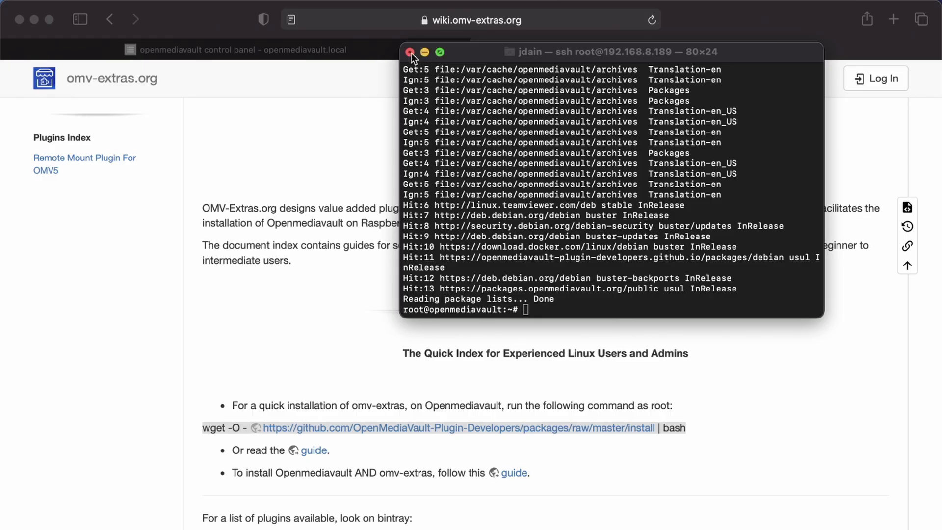
left_click(410, 51)
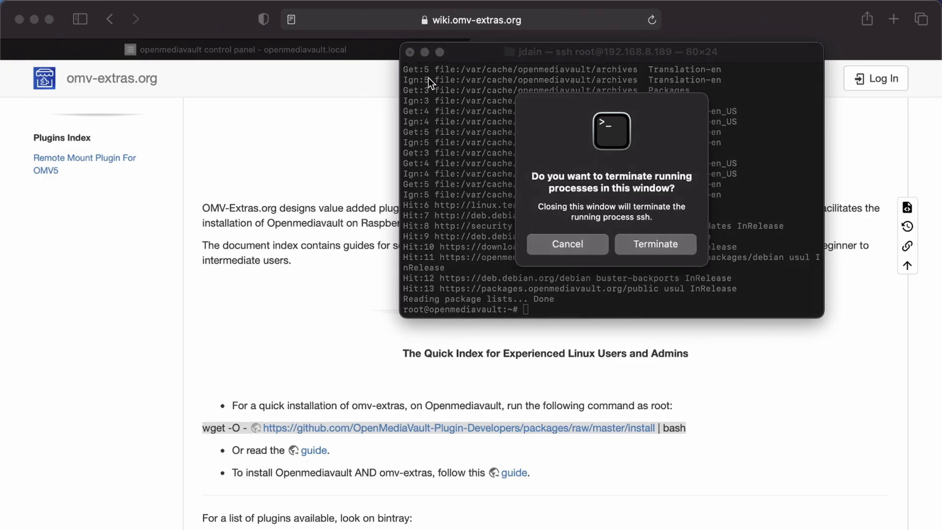
Terminate the SSH session and reload the openmediavault control panel
key("Return")
left_click(210, 49)
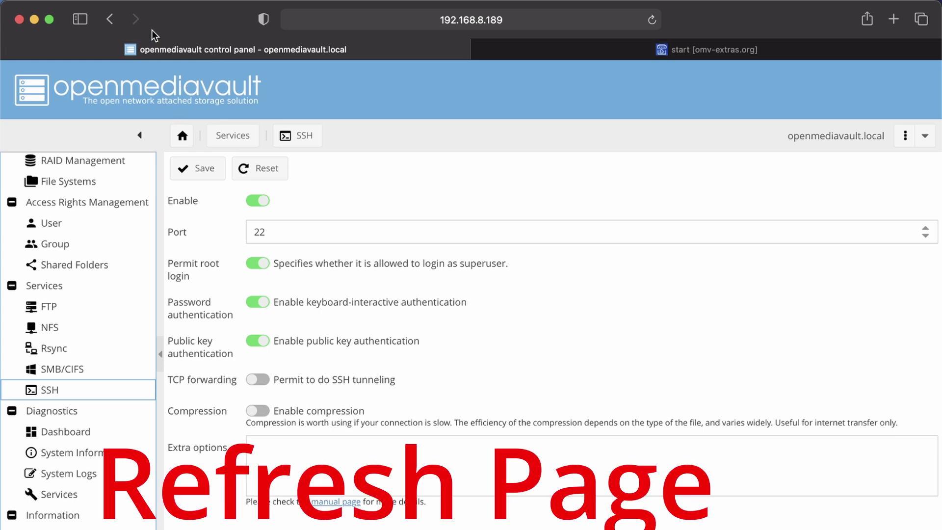
key("super+r")
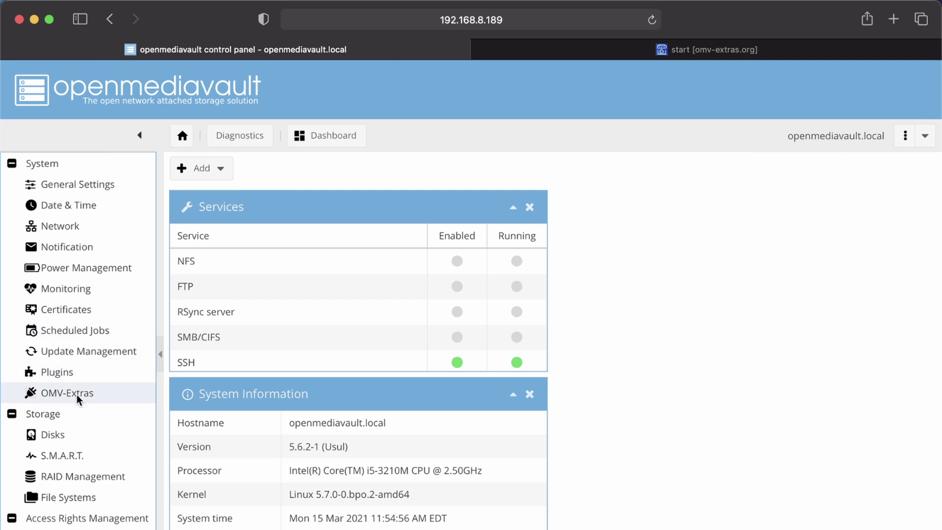
Review the OMV-Extras Docker, Cockpit and Kernel tabs, then open the Plugins list
left_click(78, 393)
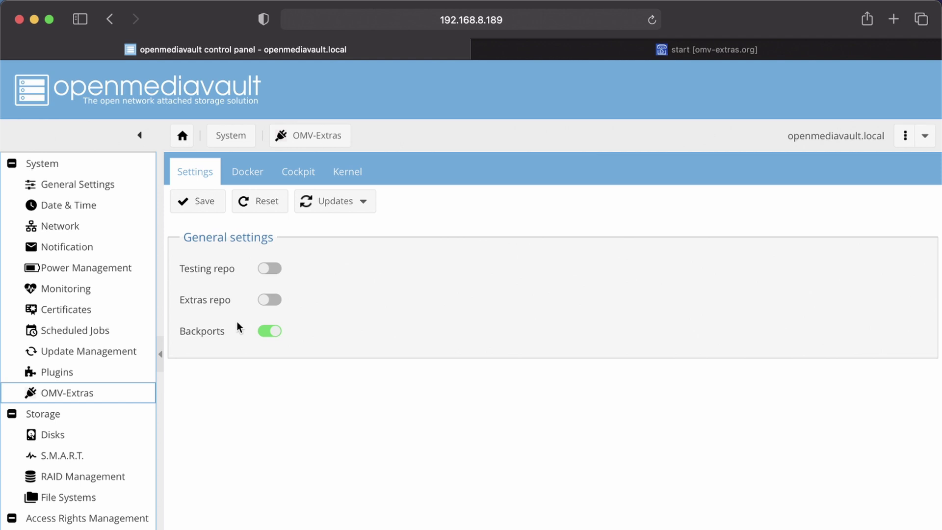
left_click(245, 174)
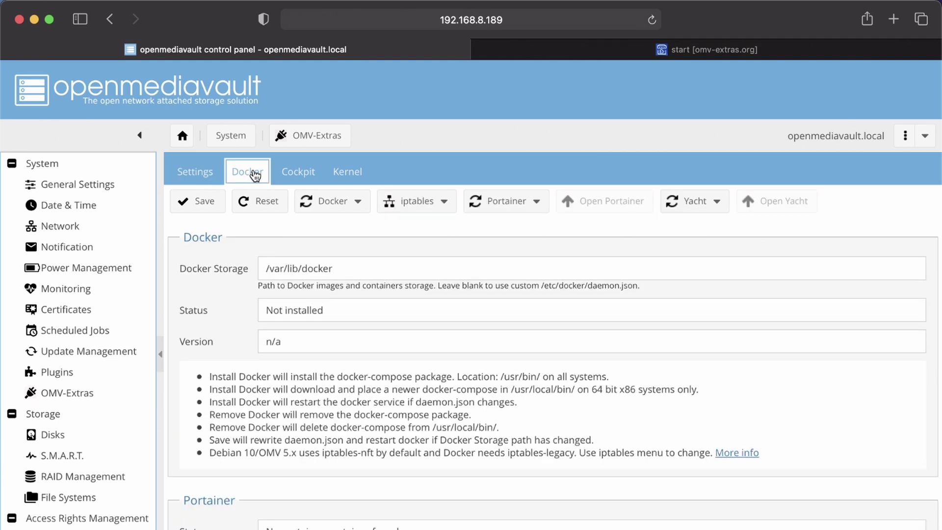
left_click(297, 175)
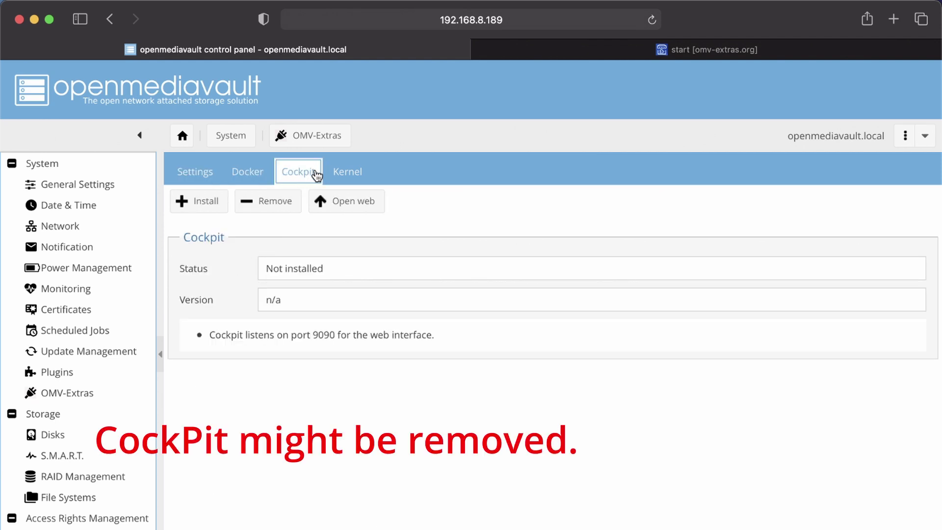
left_click(355, 175)
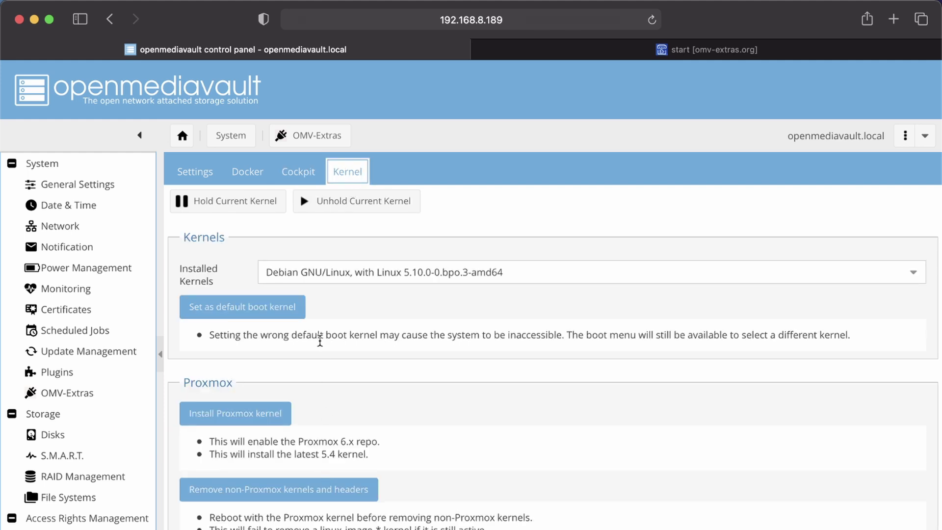
left_click(126, 412)
left_click(92, 372)
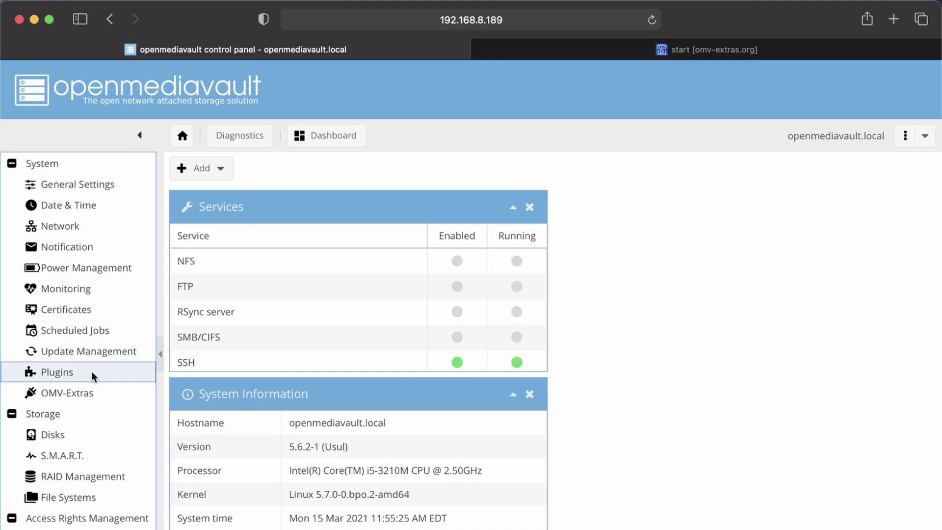
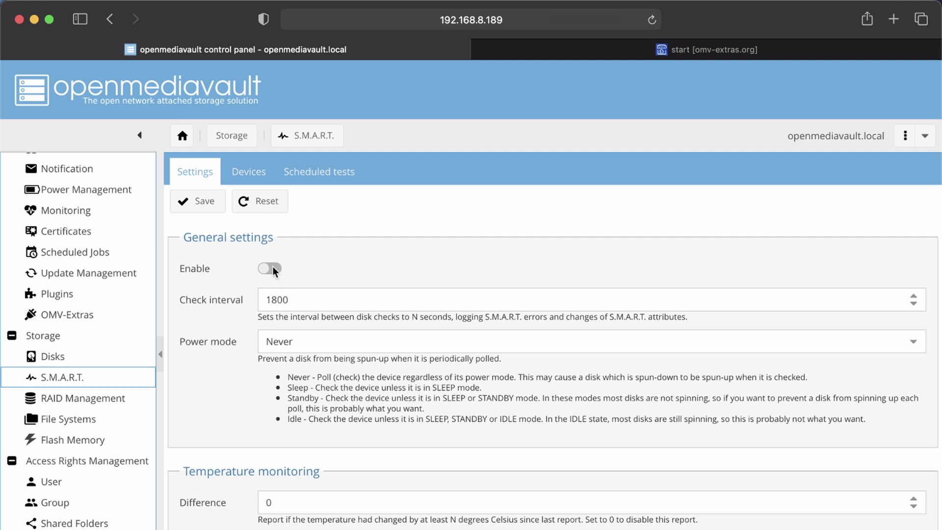
Start a new RAID device, check the RAID 5 level, and cancel without creating it
left_click(98, 399)
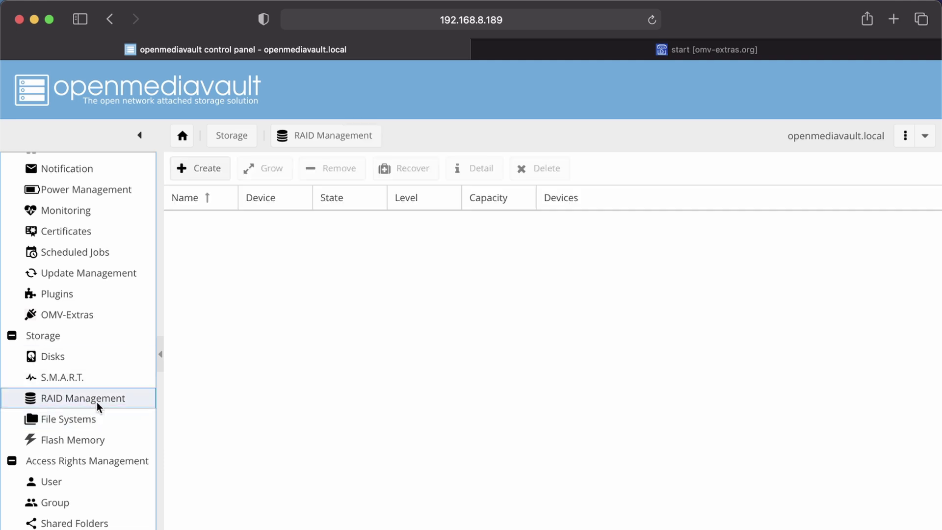
left_click(204, 171)
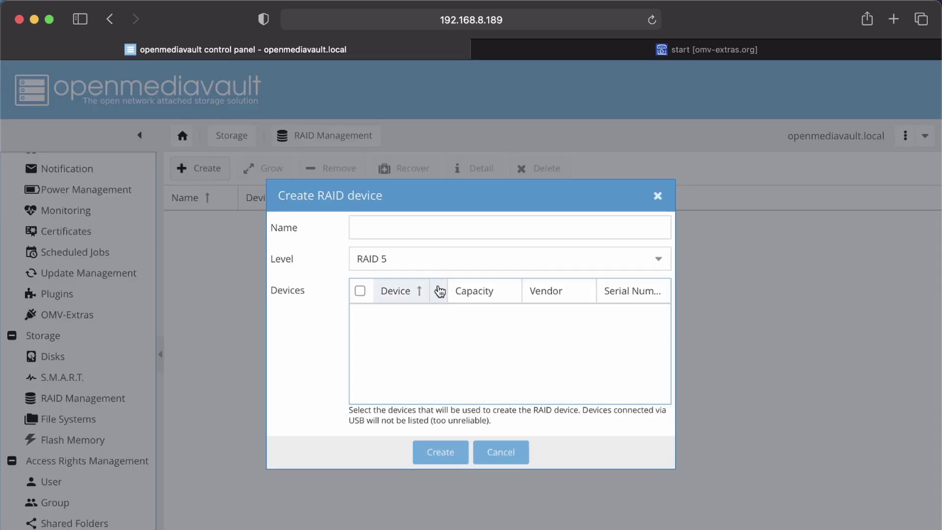
left_click(466, 262)
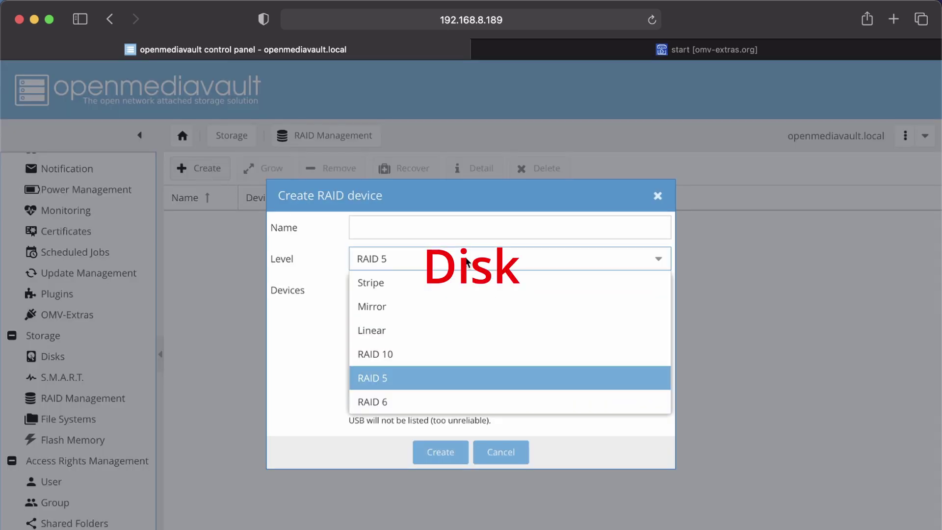
left_click(466, 261)
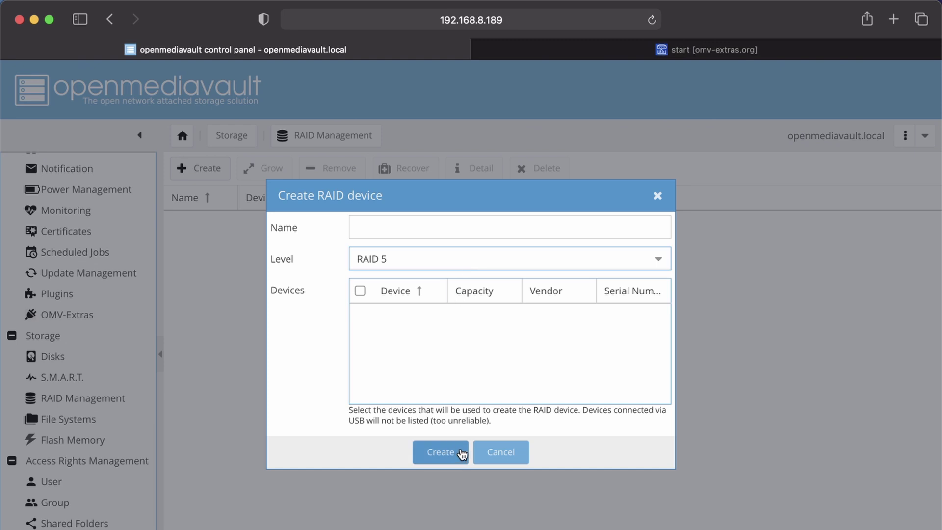
left_click(496, 452)
Select the /dev/sda2 file system, then move on to the Users page
left_click(100, 425)
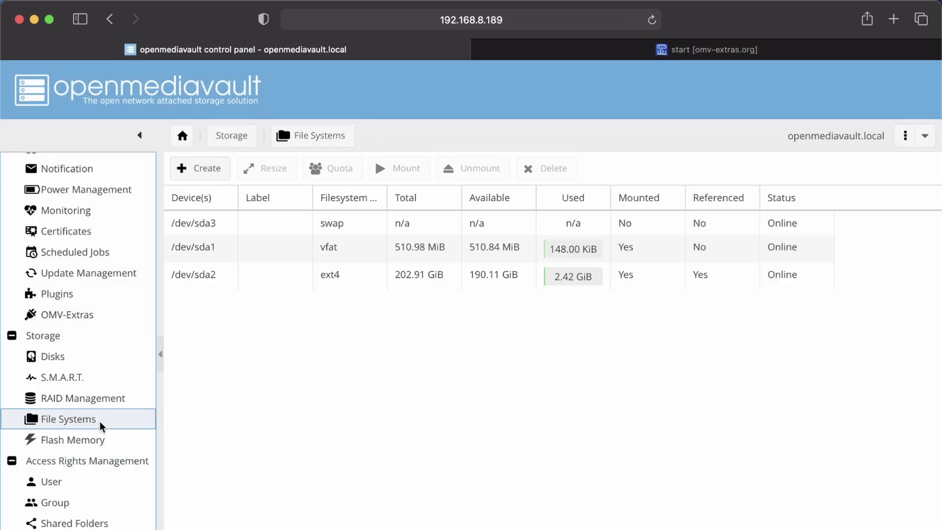
left_click(223, 282)
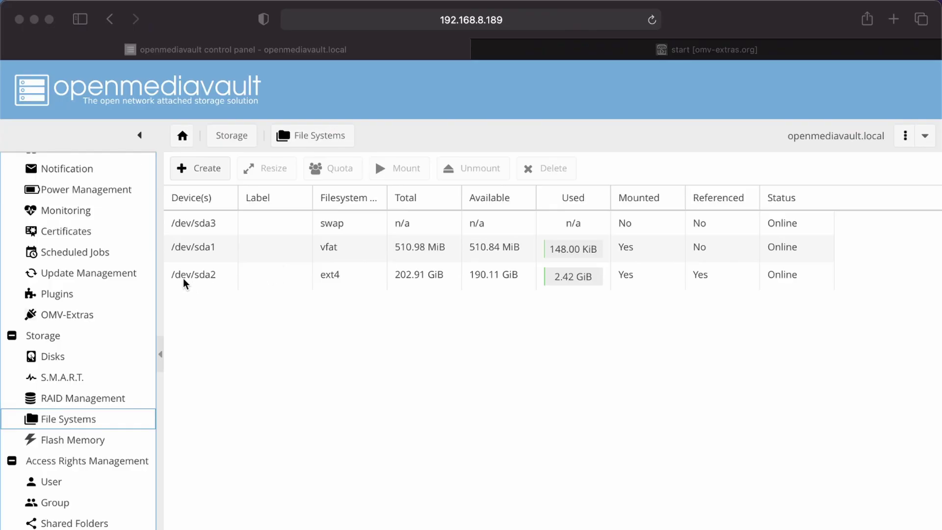
left_click(185, 278)
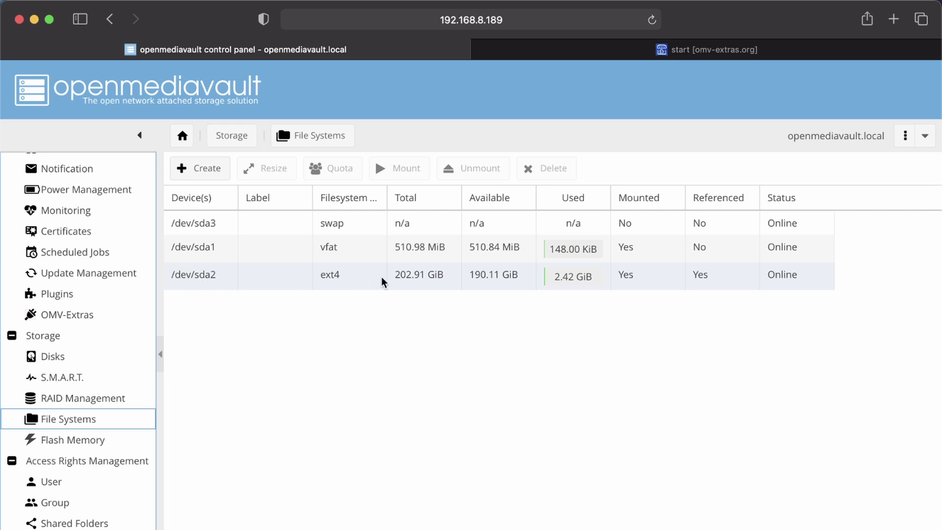
left_click(478, 286)
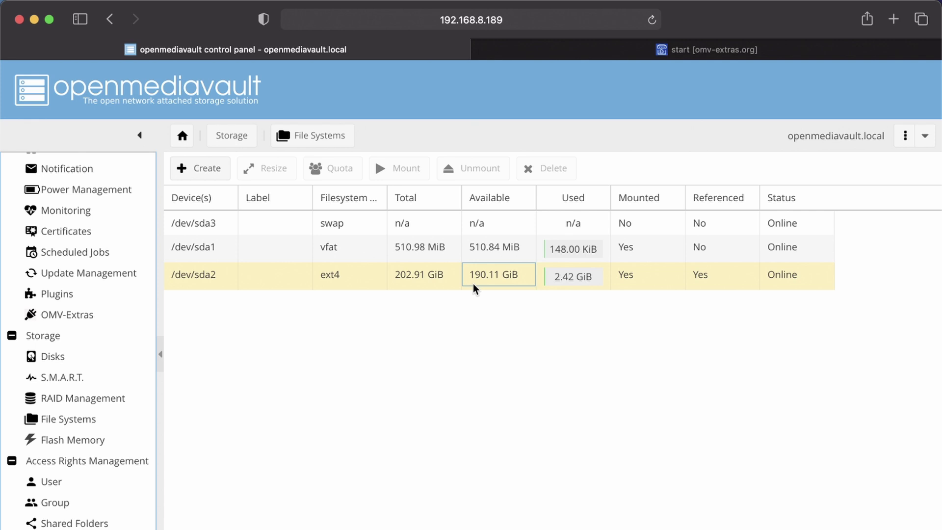
scroll(74, 338, "down", 5)
left_click(74, 338)
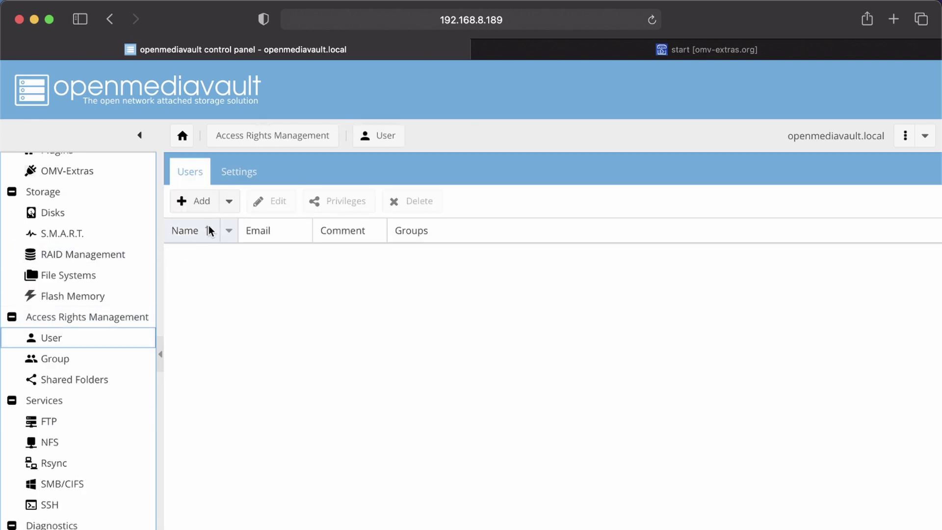
Add a new user with a name and password, save it, and confirm applying
left_click(195, 210)
left_click(203, 226)
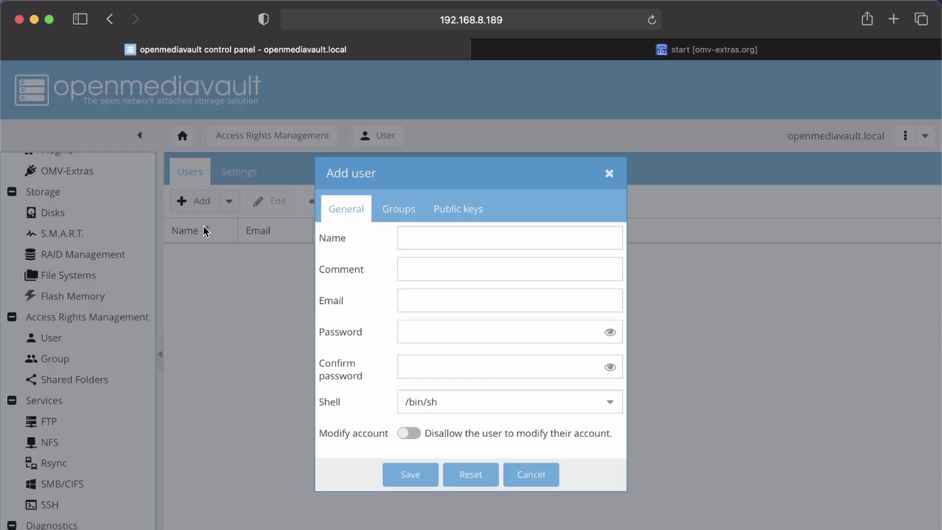
left_click(502, 241)
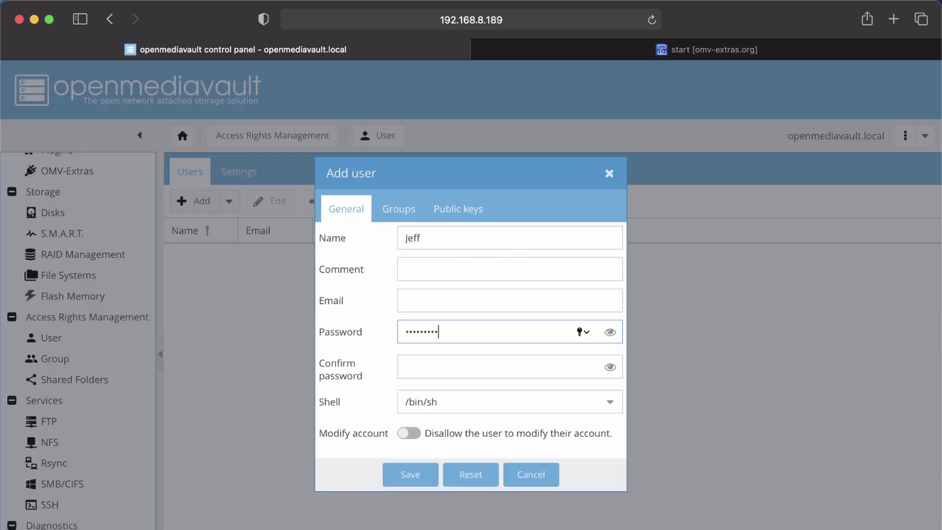
type("***")
key("Tab")
key("super+v")
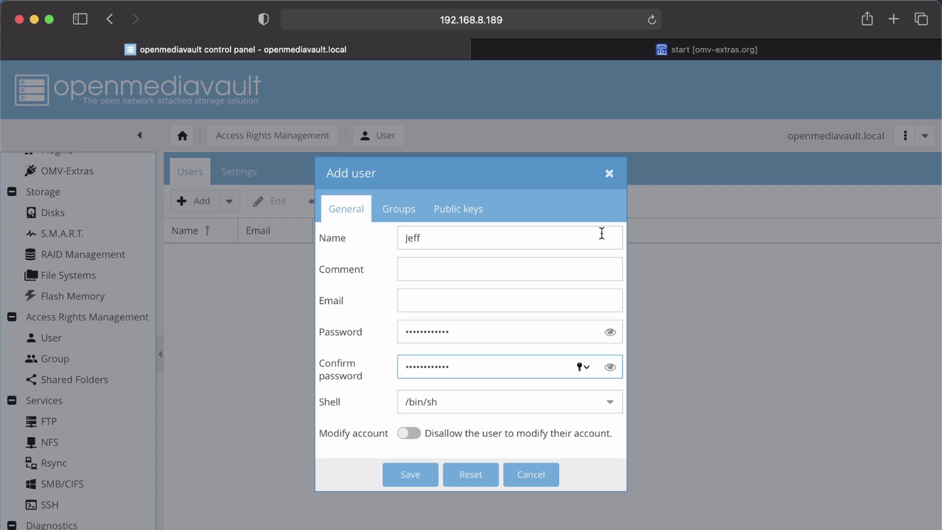
left_click(403, 214)
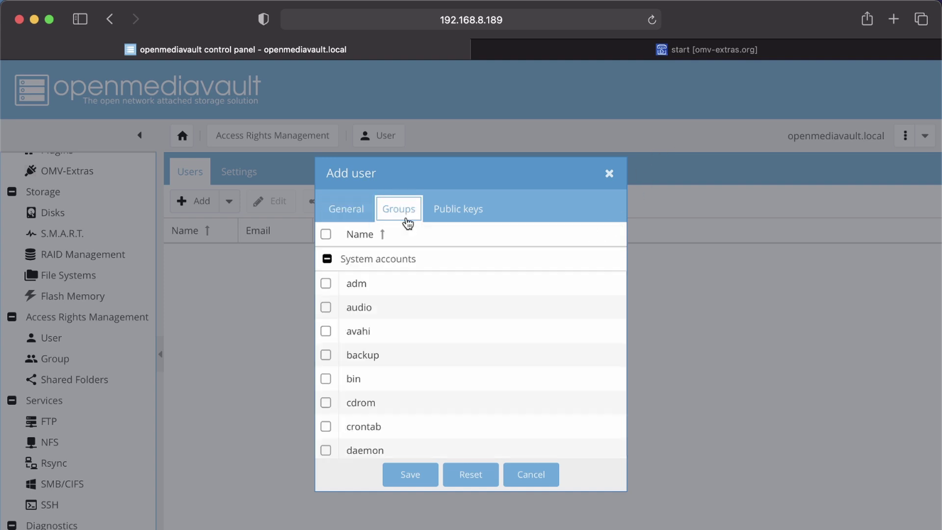
left_click(467, 218)
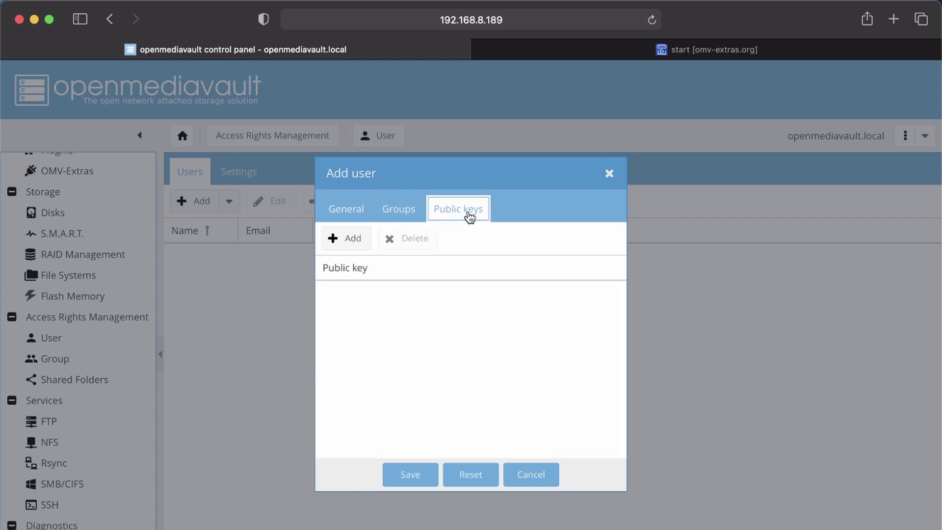
left_click(357, 220)
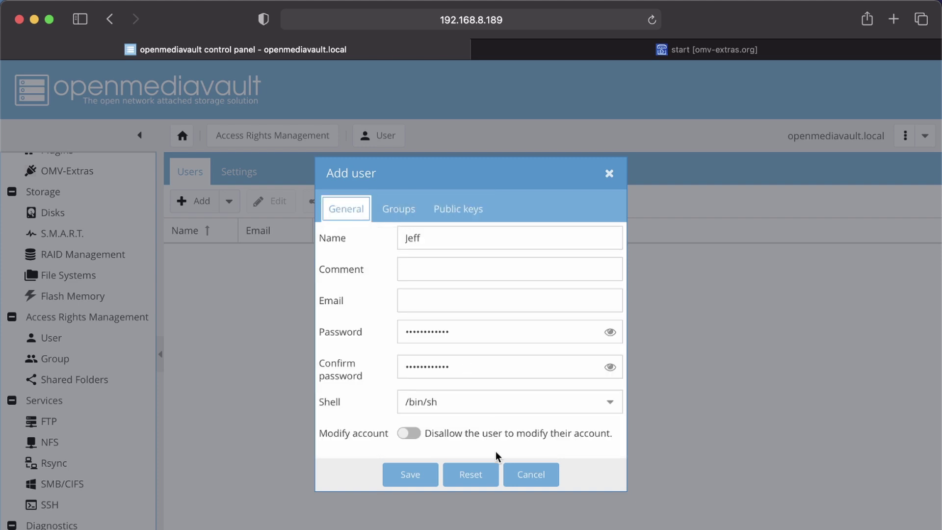
left_click(413, 476)
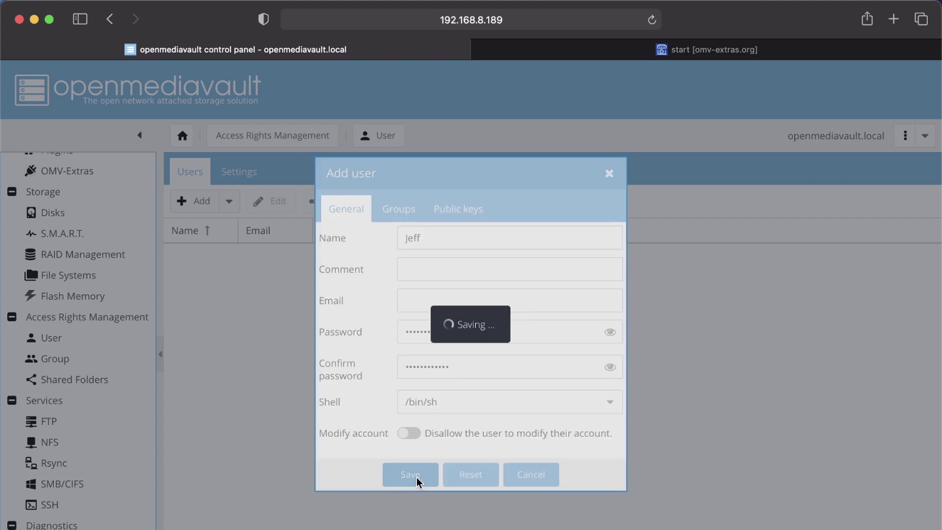
left_click(425, 373)
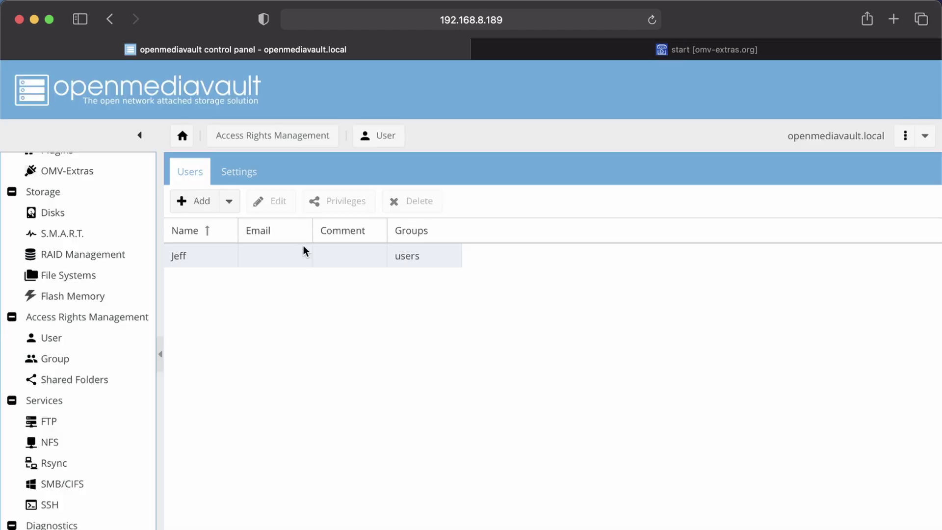
Edit the new user and add them to the ssh group, then save
left_click(302, 251)
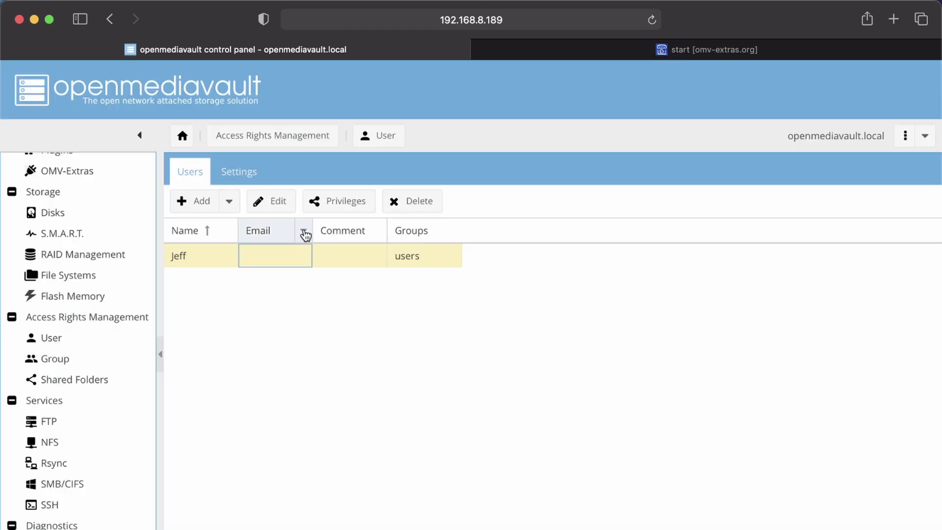
left_click(281, 208)
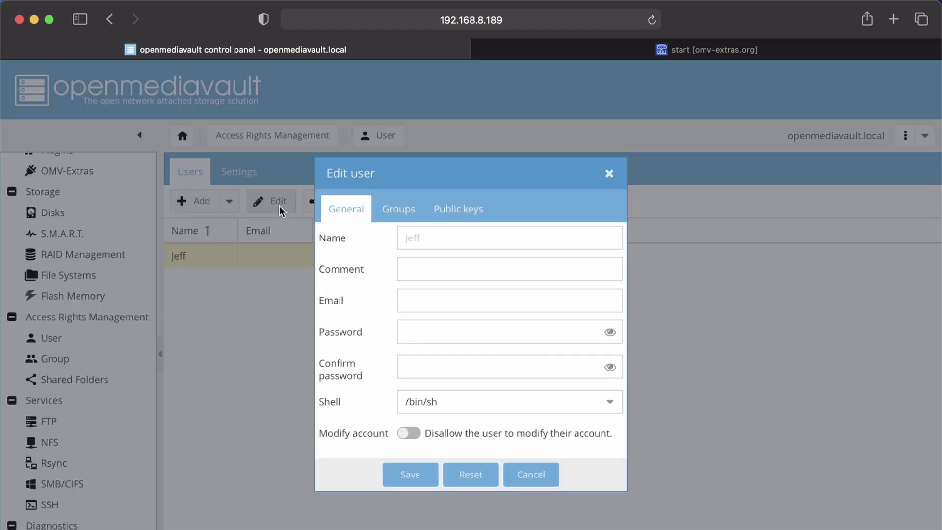
left_click(398, 208)
scroll(397, 340, "down", 15)
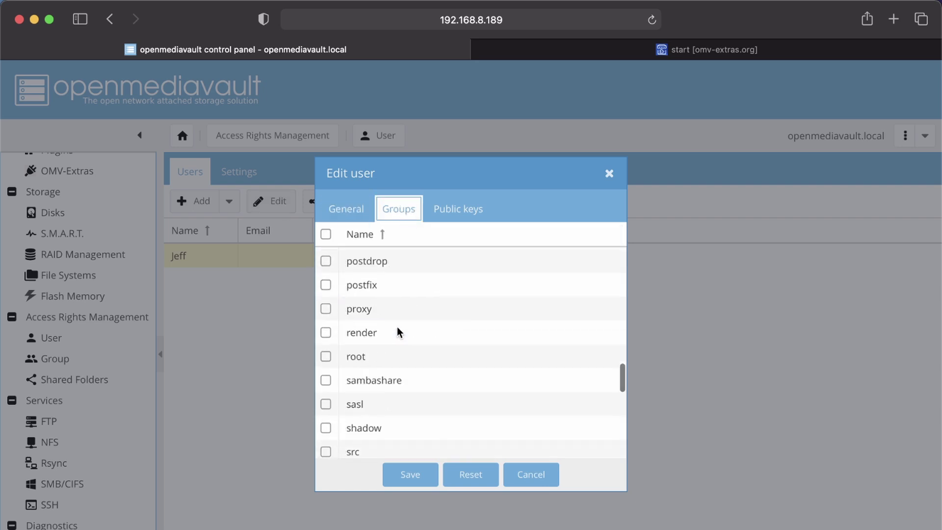
scroll(396, 325, "down", 2)
left_click(326, 442)
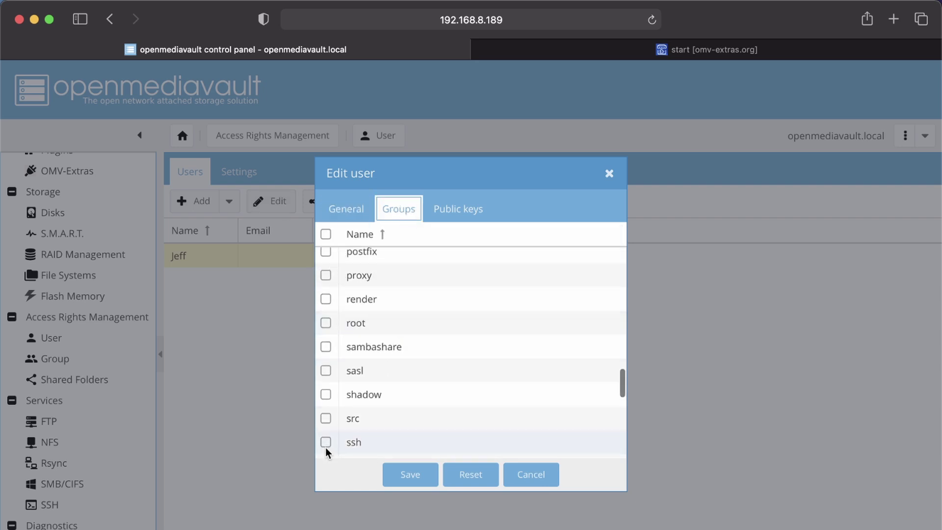
left_click(400, 473)
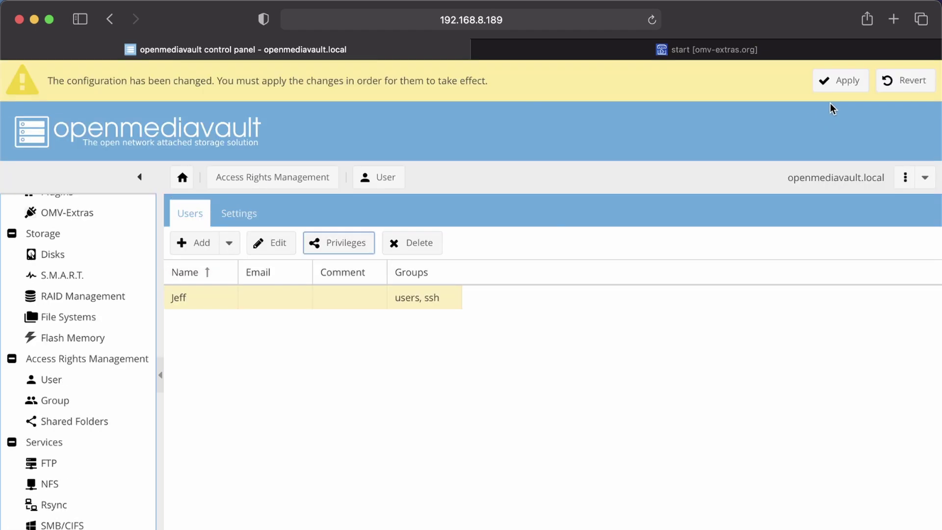
Apply the pending changes, review the user's shared folder privileges, and reach the Shared Folders page
left_click(844, 77)
left_click(440, 369)
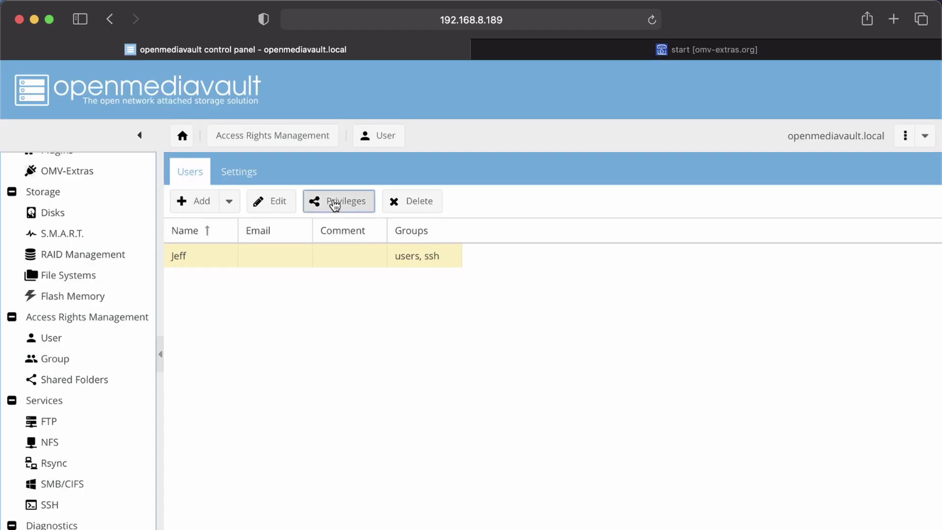
left_click(333, 200)
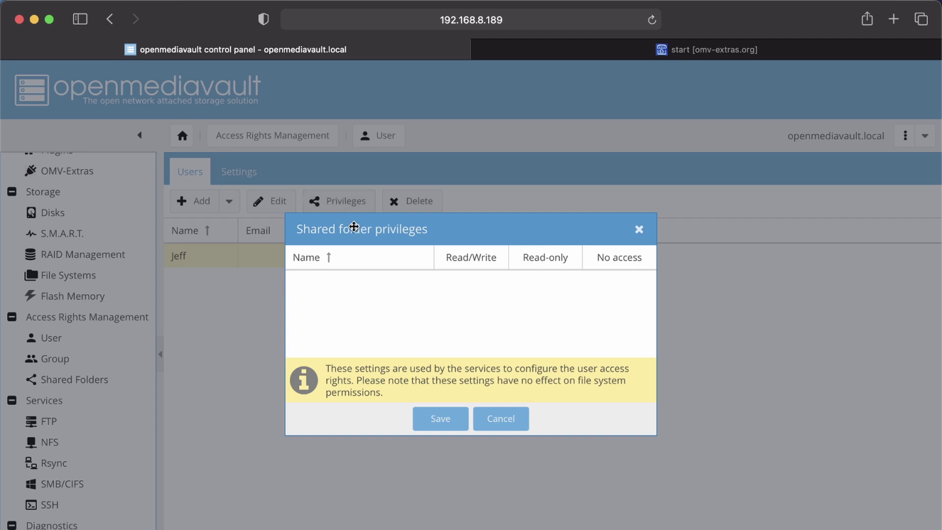
left_click(639, 229)
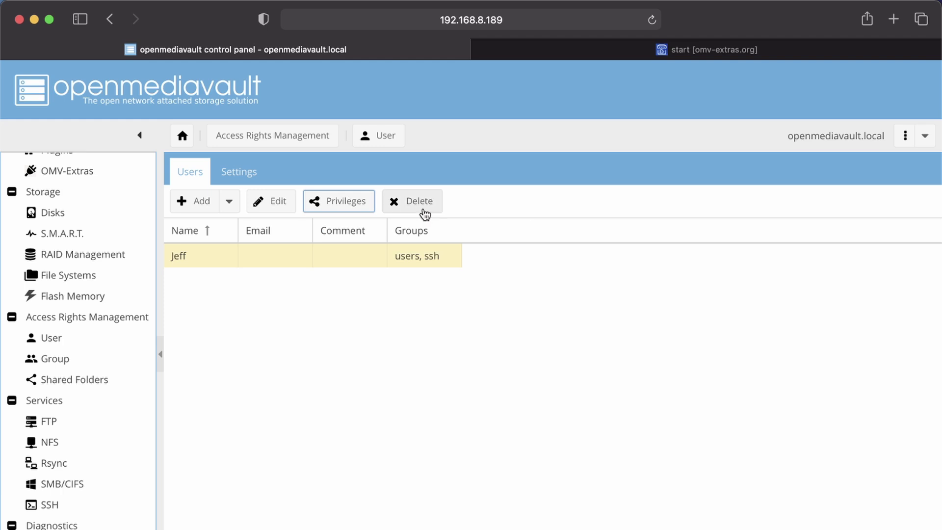
left_click(81, 363)
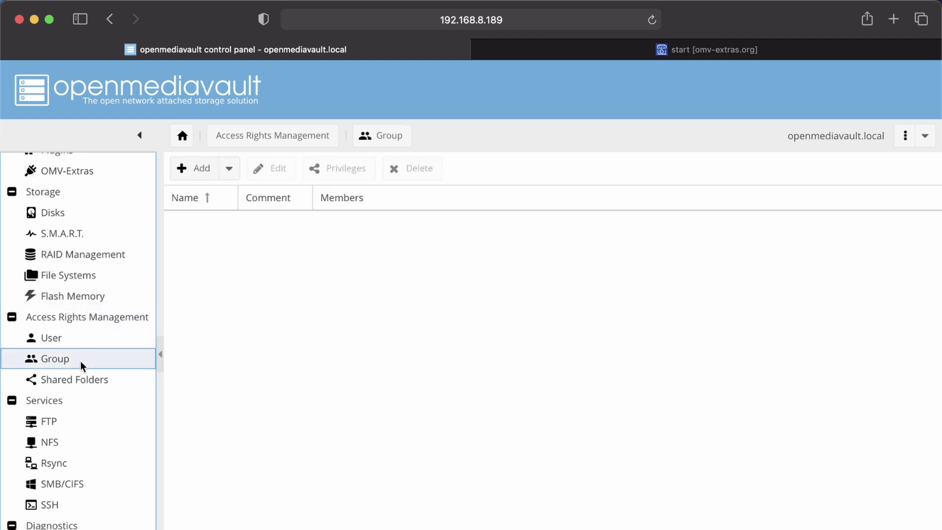
left_click(82, 376)
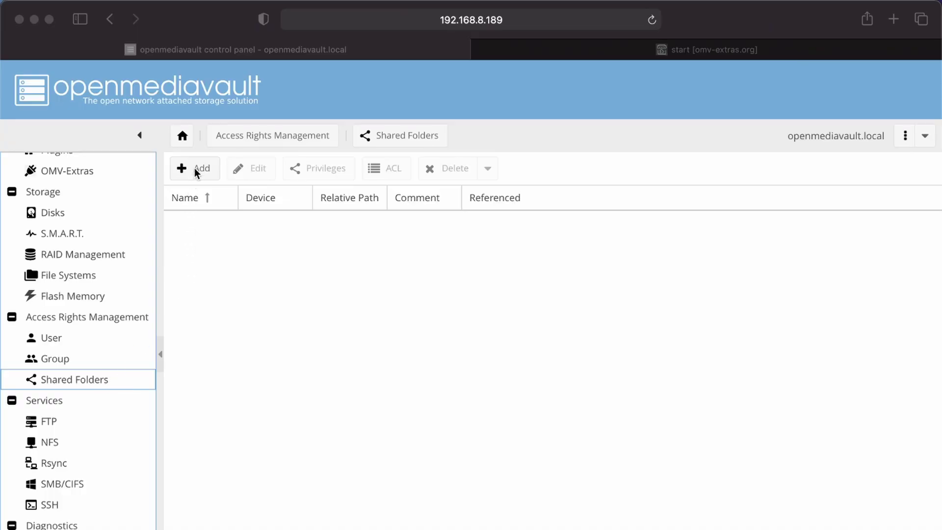
Create shared folder 'media' on /dev/sda2 with Everyone: read/write permissions, then save and apply
left_click(196, 172)
left_click(196, 170)
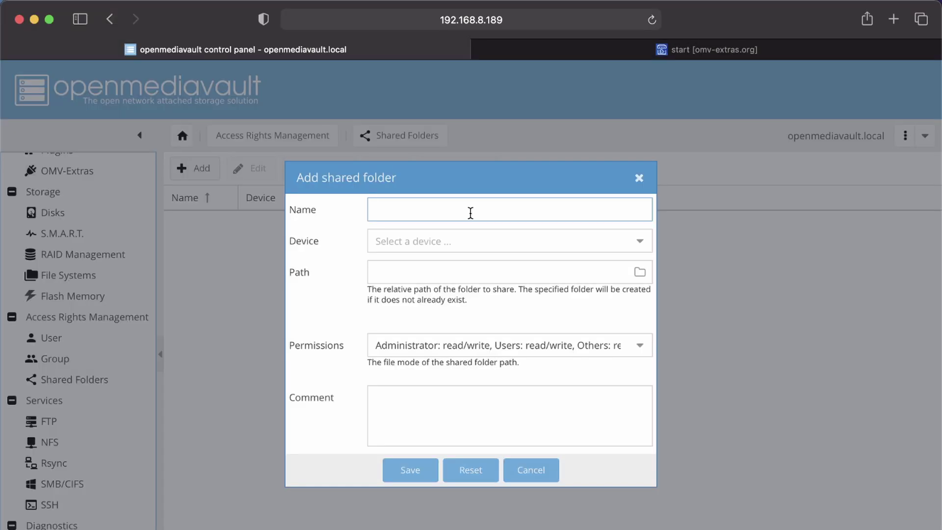
type("media")
left_click(496, 243)
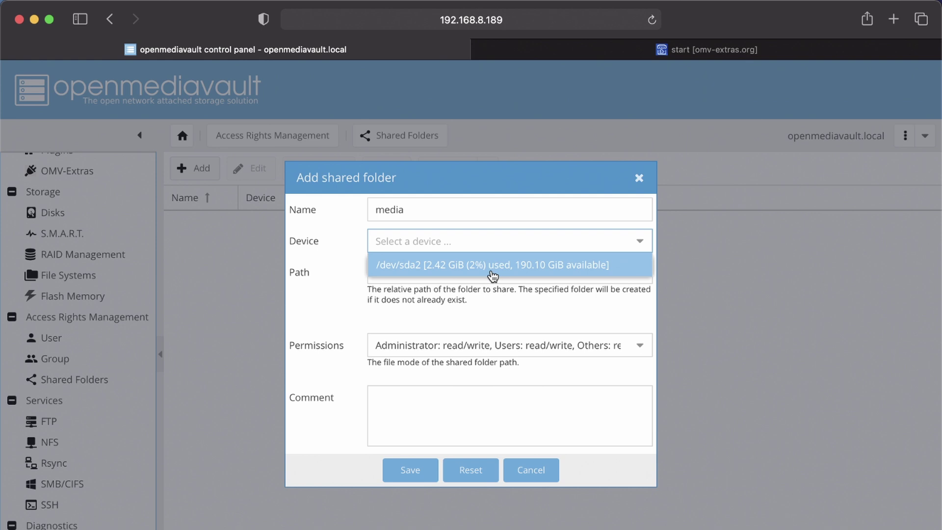
left_click(492, 265)
left_click(505, 349)
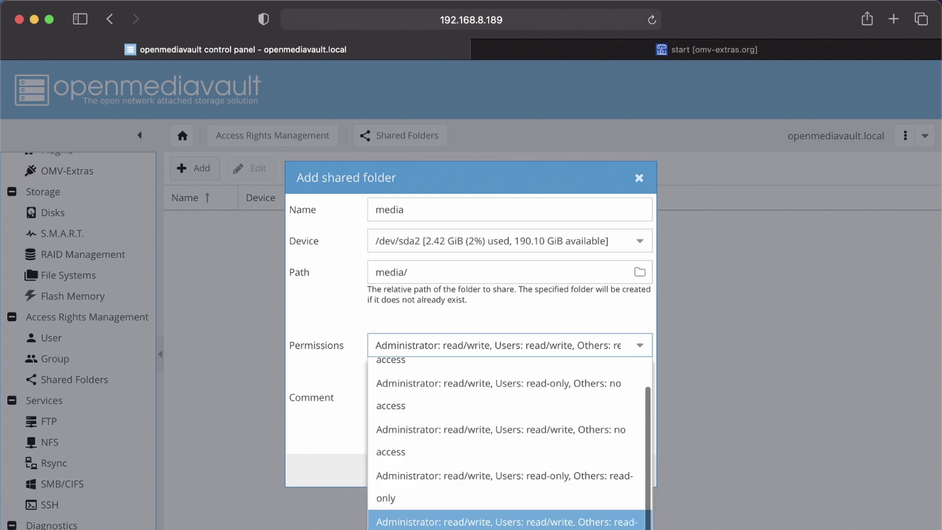
left_click(506, 525)
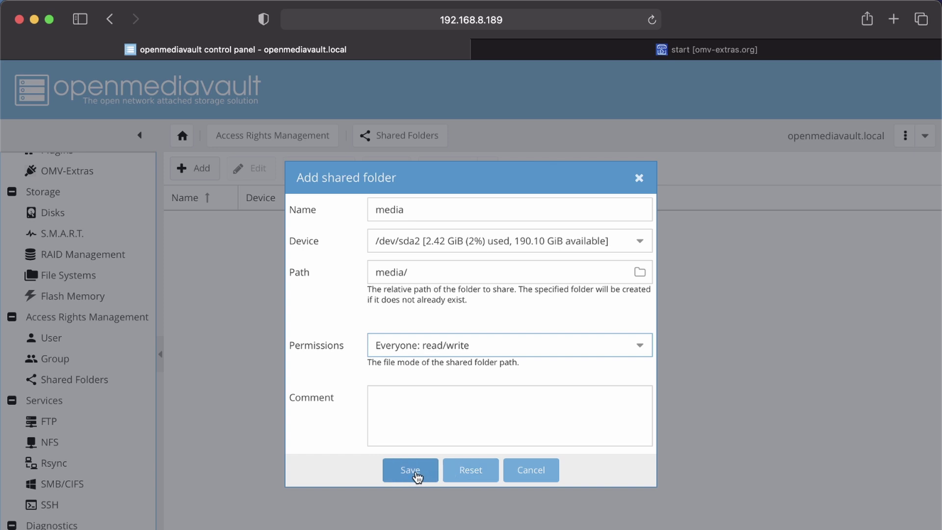
left_click(640, 356)
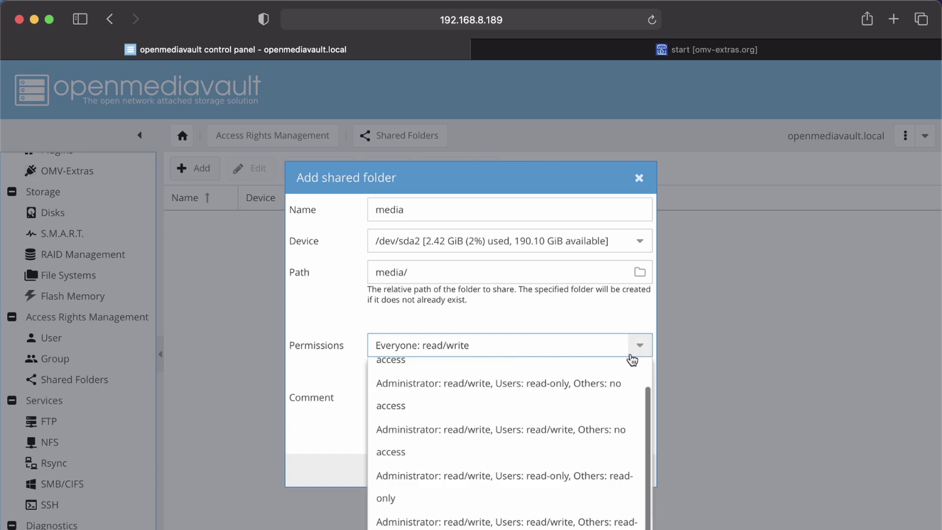
left_click(717, 394)
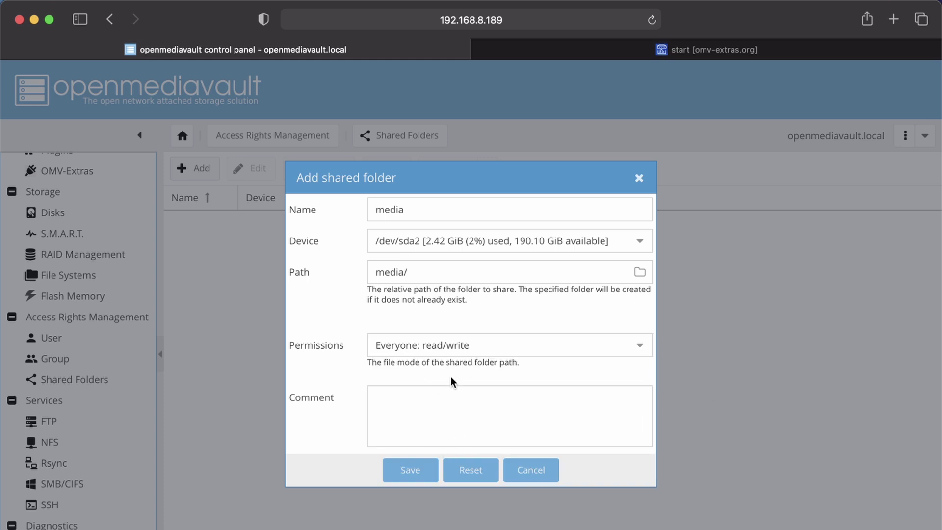
left_click(409, 472)
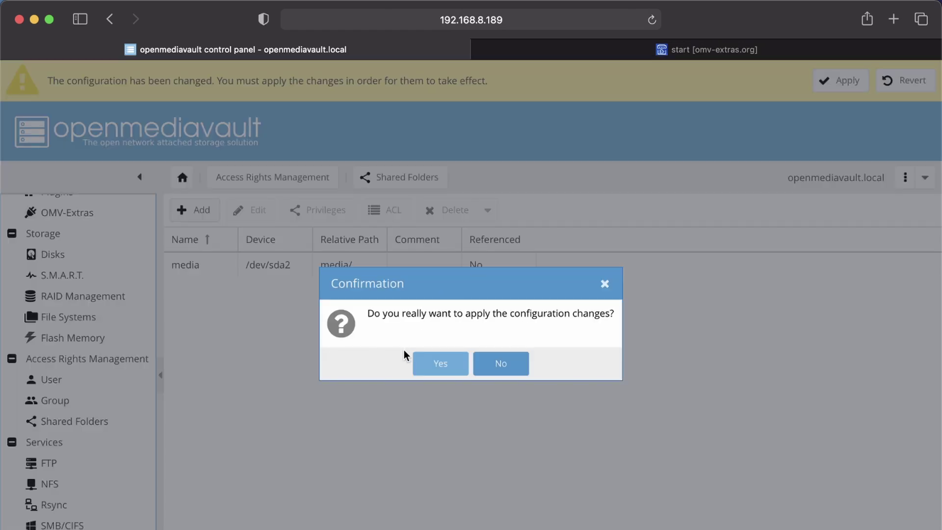
left_click(440, 363)
scroll(96, 333, "down", 3)
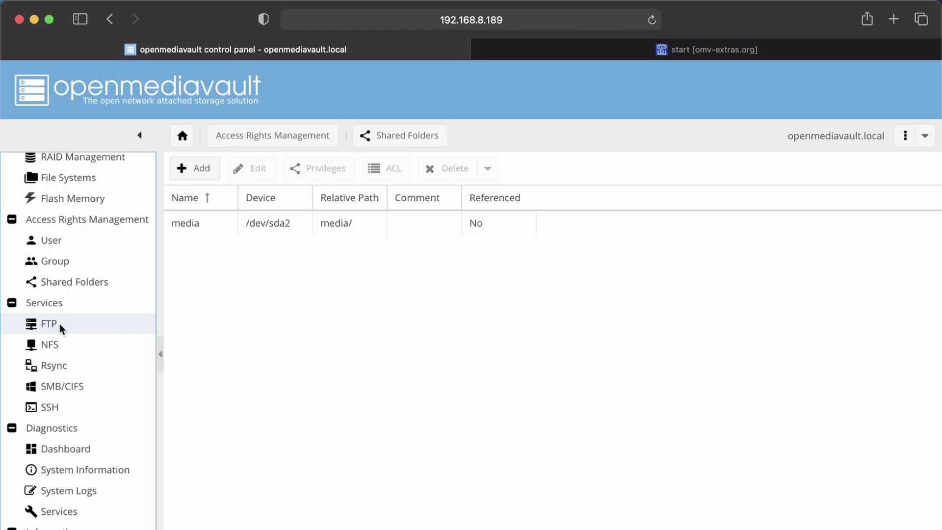
Add an SMB share for the media folder with Public set to 'Guests allowed' and save it
left_click(58, 383)
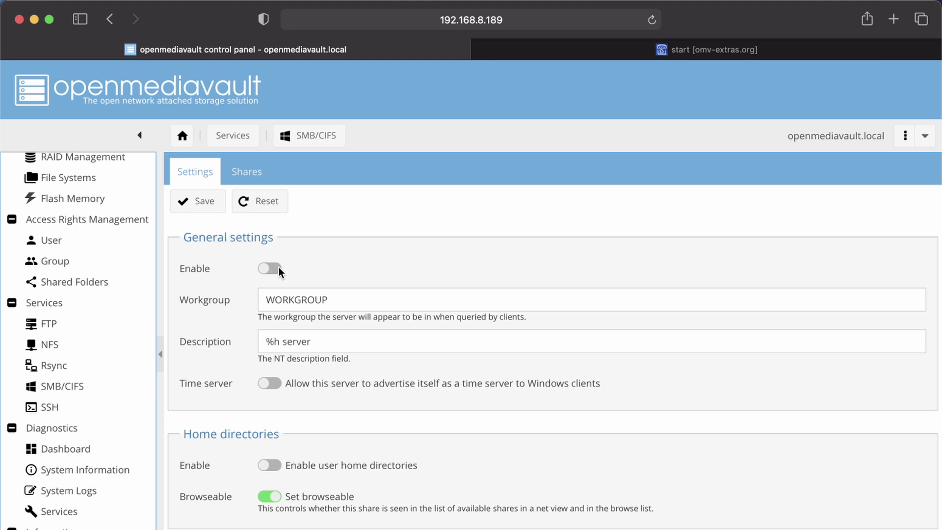
left_click(247, 175)
left_click(198, 205)
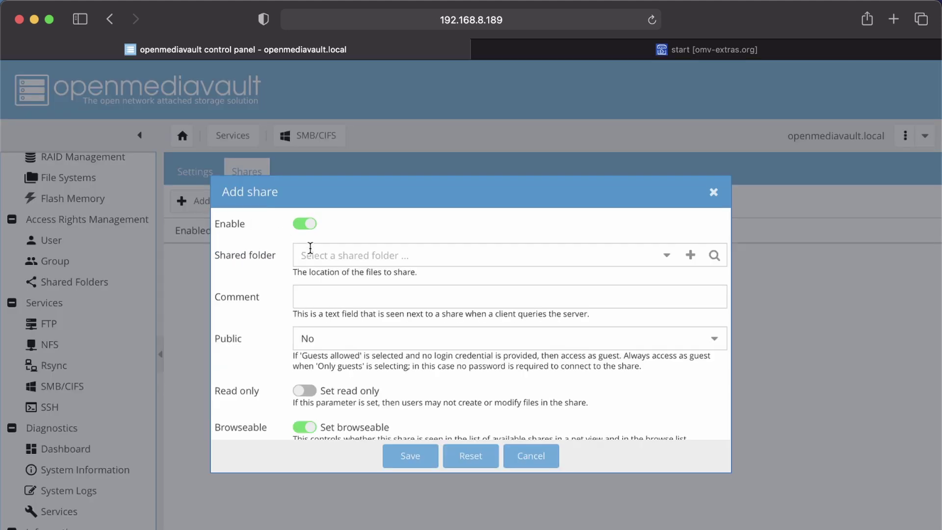
left_click(667, 256)
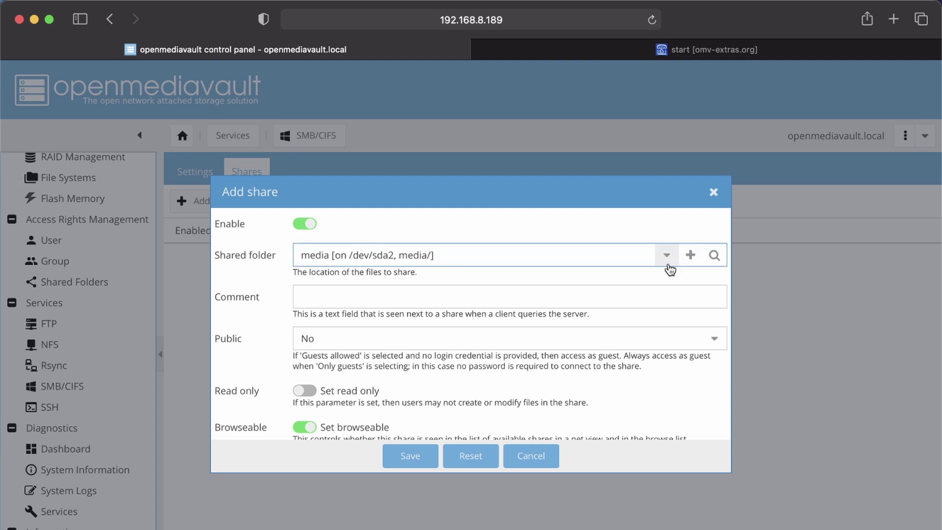
left_click(709, 341)
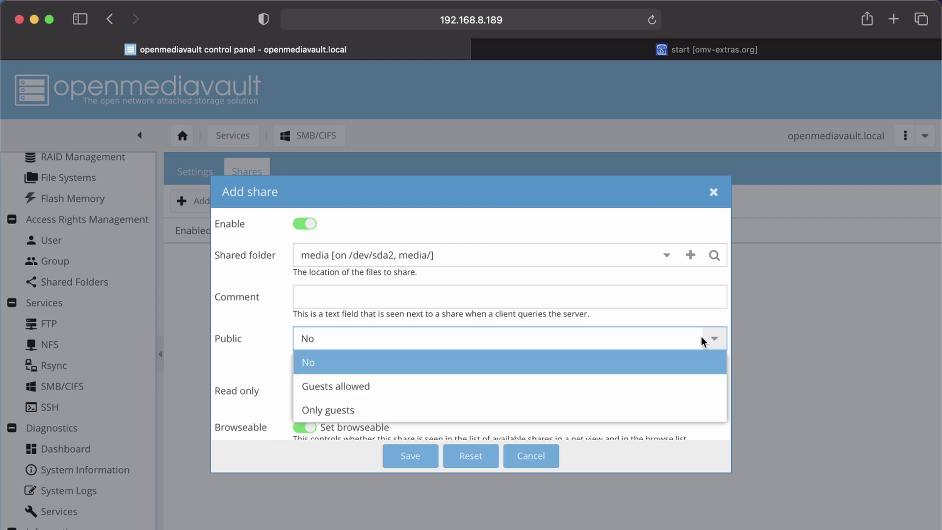
left_click(671, 383)
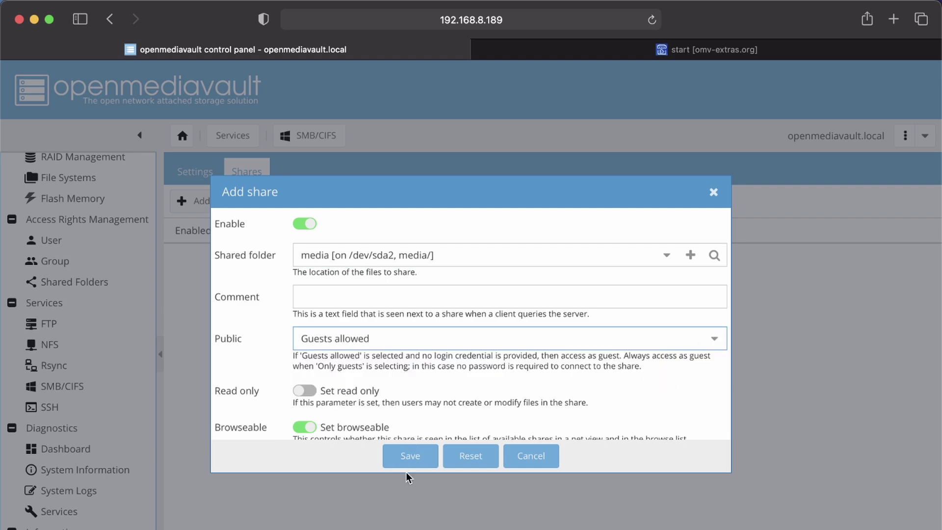
left_click(412, 457)
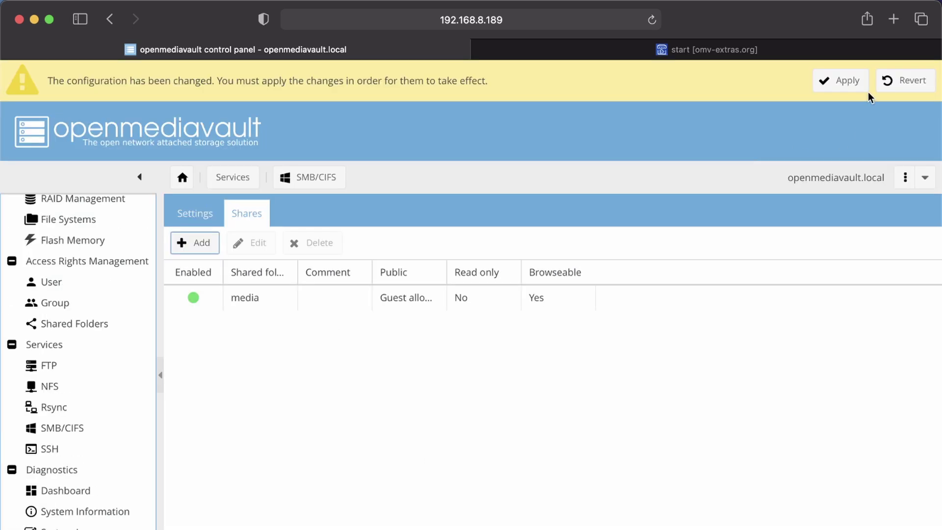
Apply the new share, then save the SMB/CIFS general settings and apply again
left_click(848, 83)
left_click(440, 364)
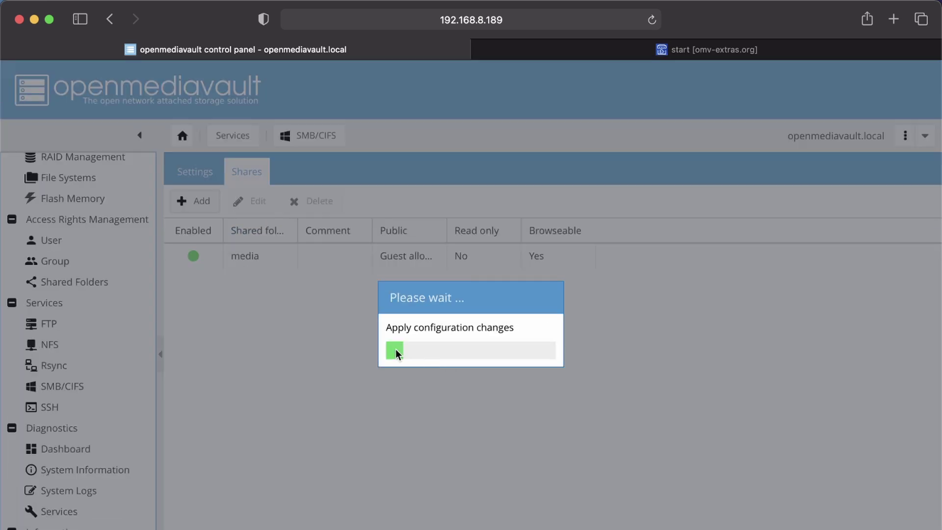
left_click(196, 212)
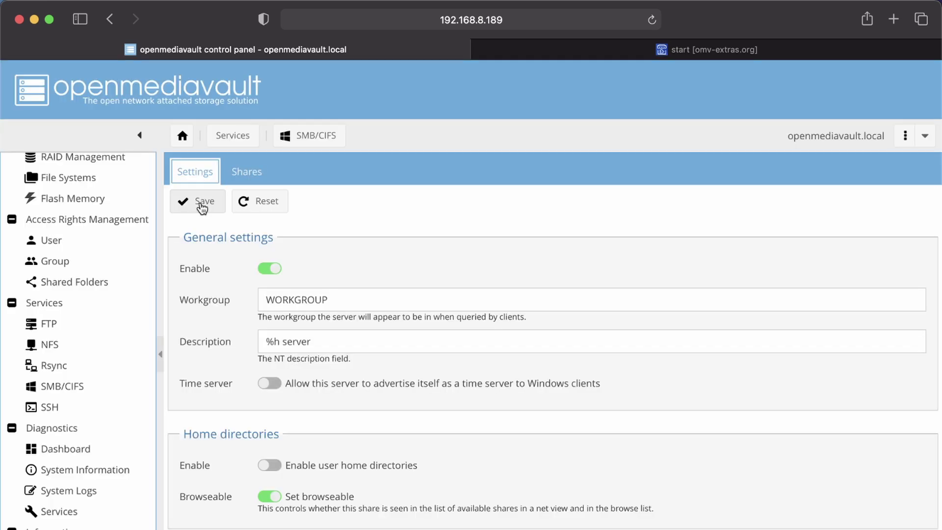
left_click(201, 206)
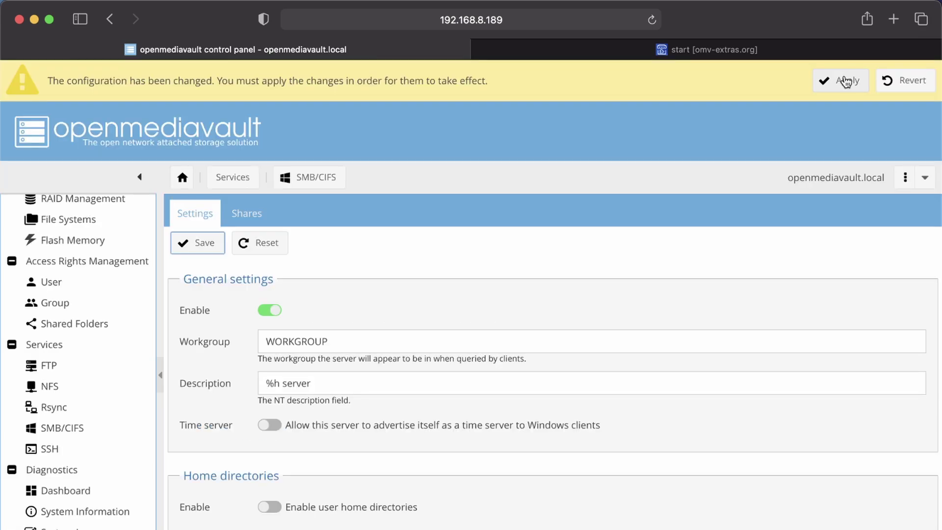
left_click(847, 81)
left_click(436, 367)
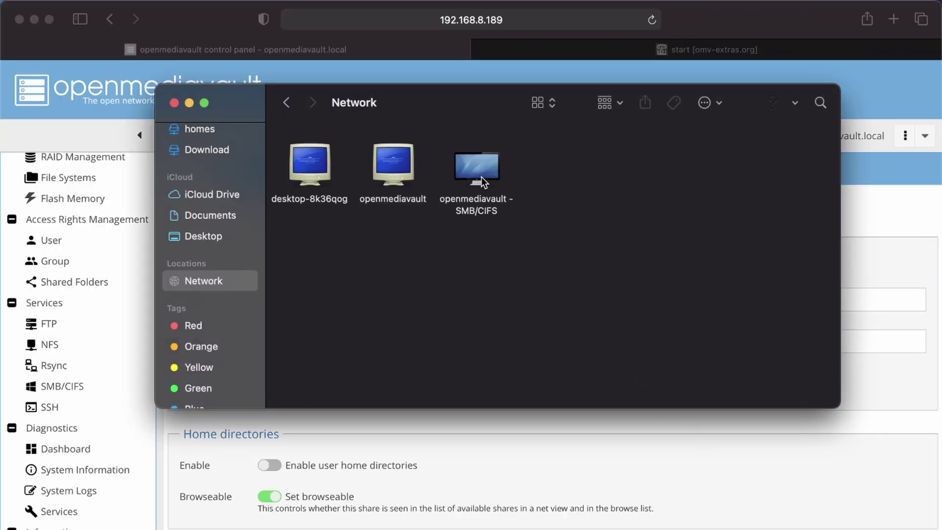
In Finder, connect to the openmediavault server as Guest, browse media/cdrom, then minimize the window
double_click(481, 179)
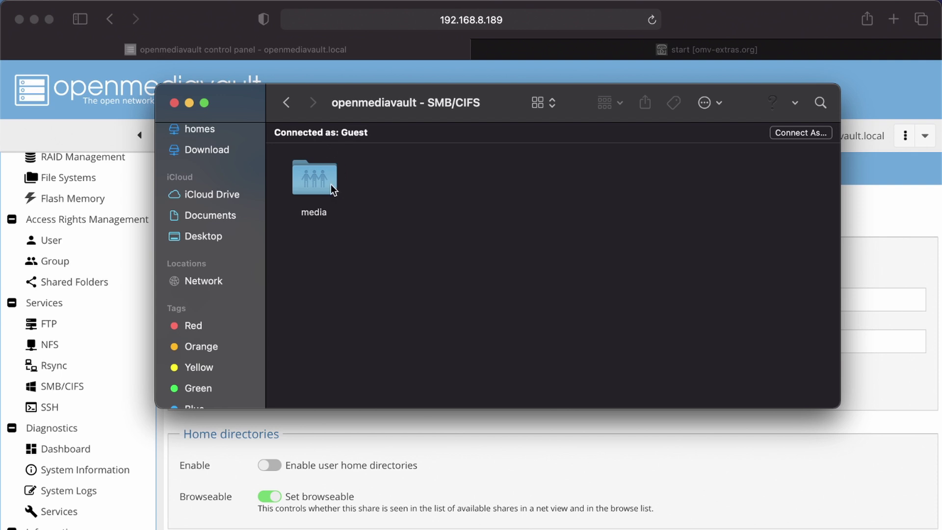
double_click(320, 180)
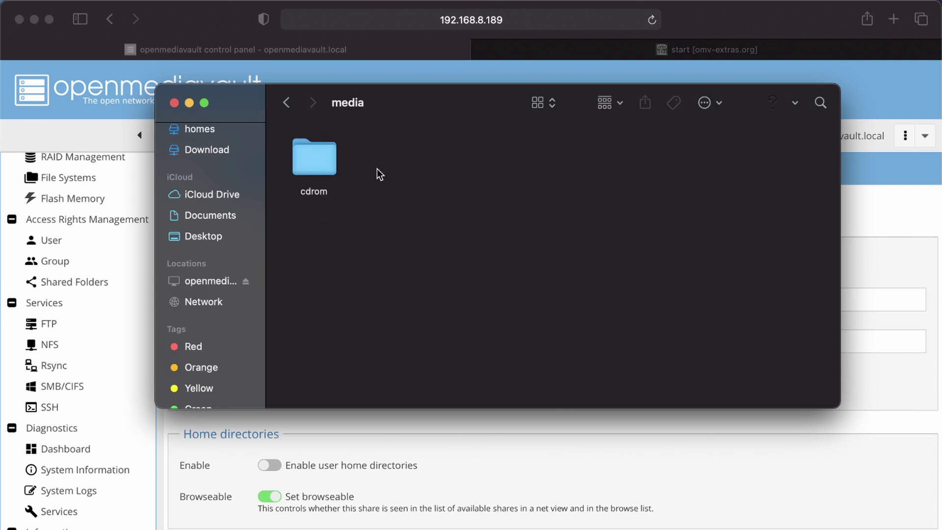
double_click(315, 161)
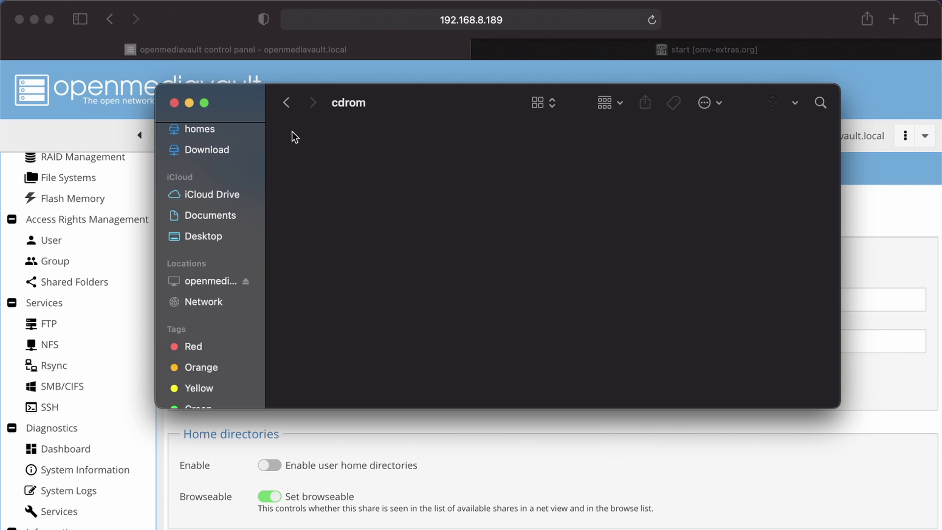
left_click(287, 103)
left_click(287, 103)
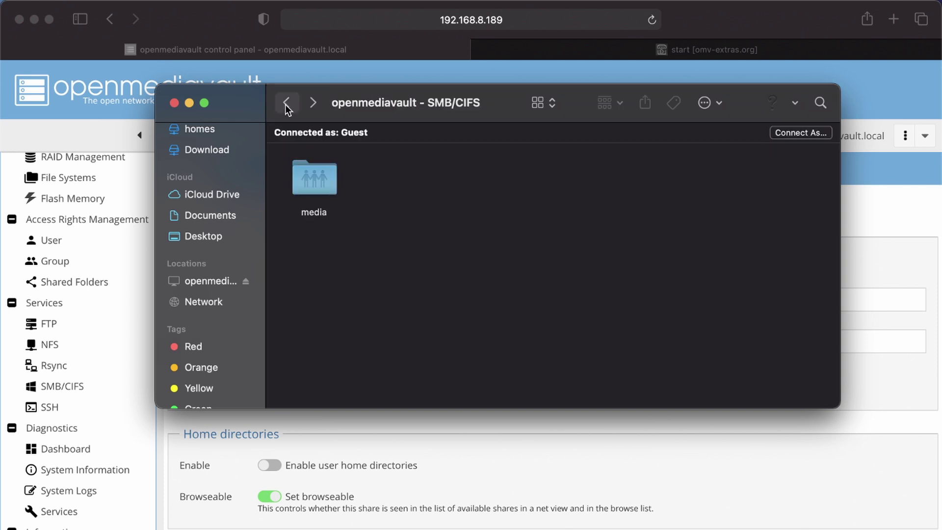
left_click(189, 103)
scroll(98, 355, "down", 1)
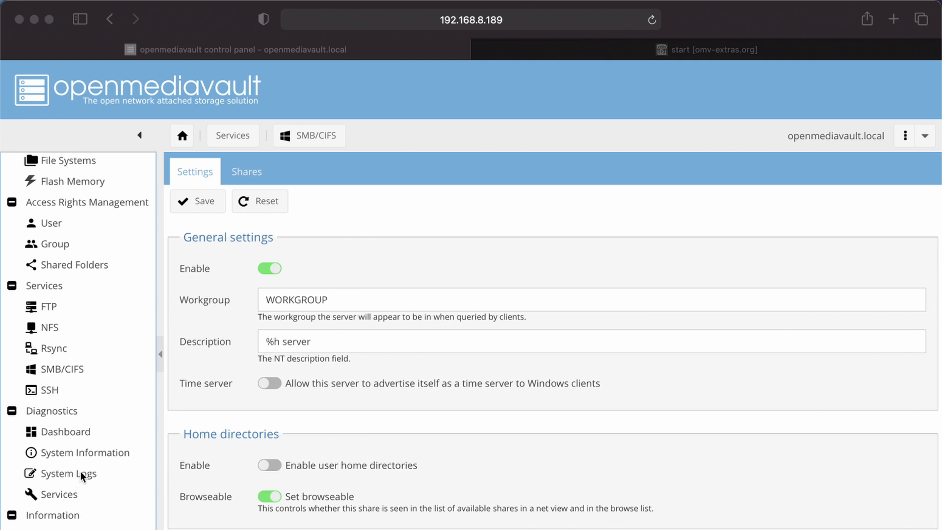
Look through the System Information processes, performance and report tabs, ending on Overview
left_click(91, 458)
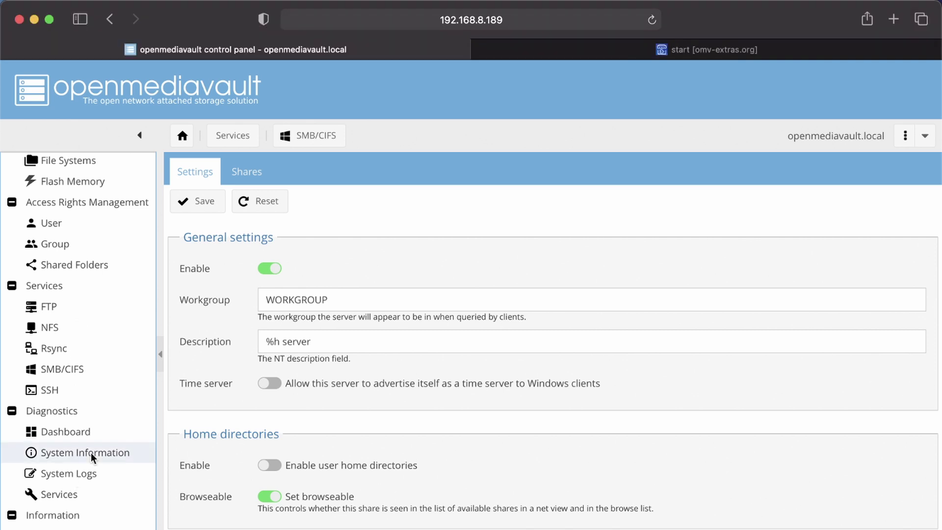
left_click(92, 457)
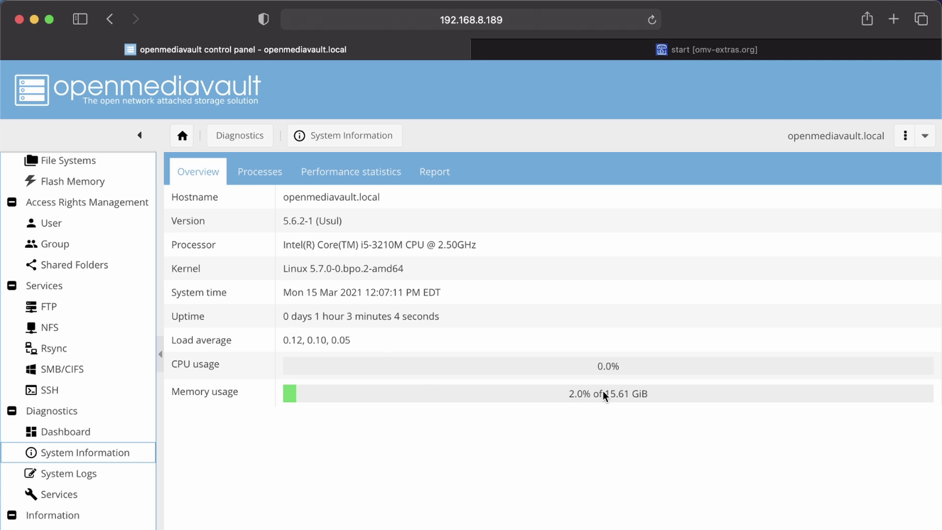
left_click(271, 176)
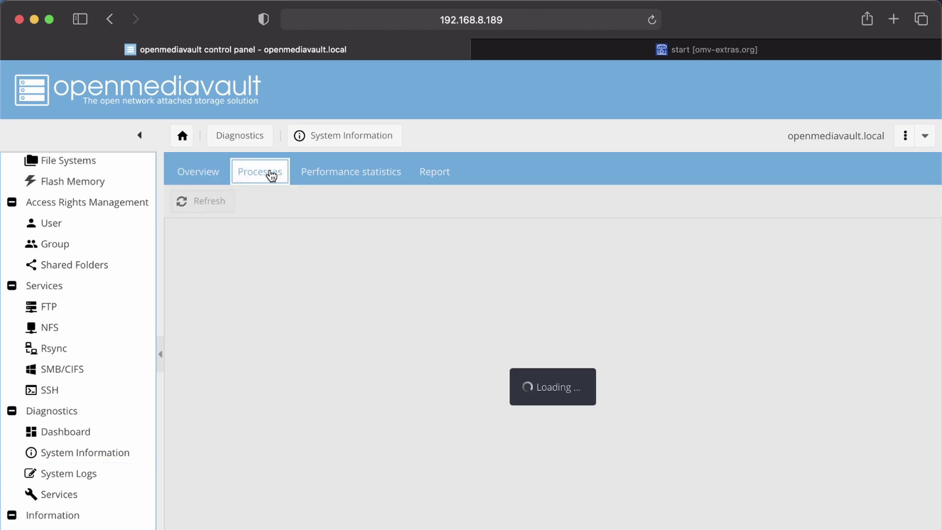
left_click(344, 177)
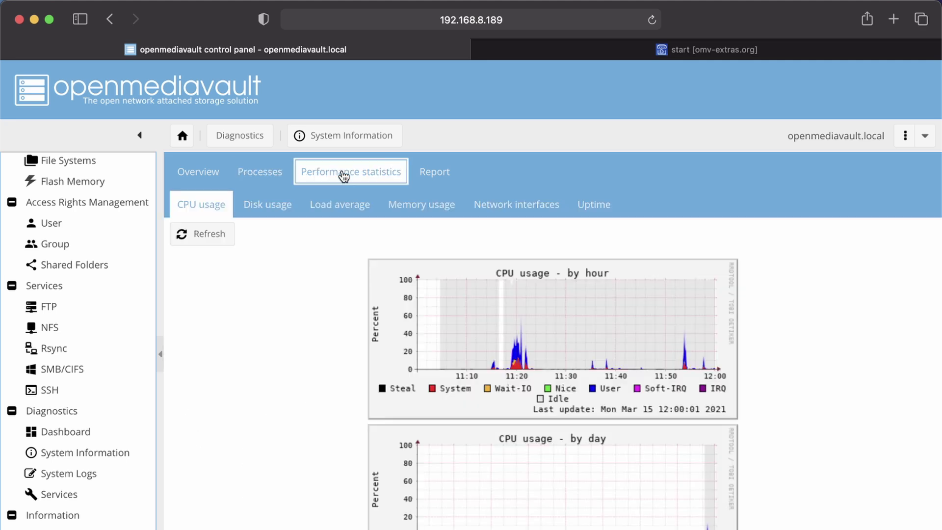
left_click(437, 178)
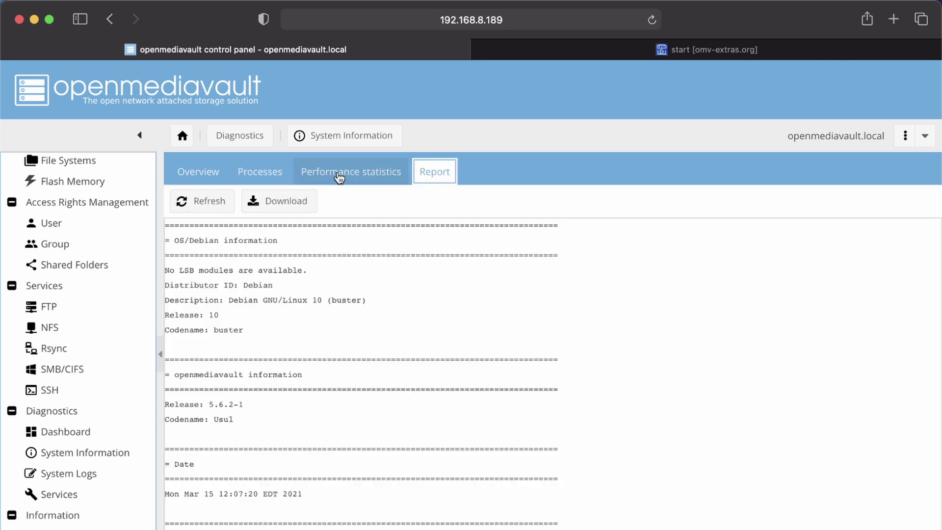
left_click(186, 172)
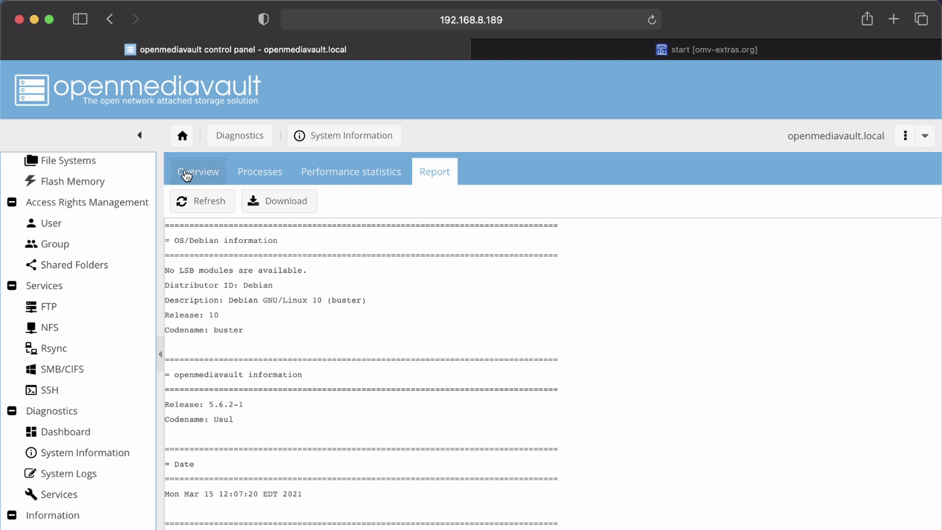
scroll(70, 223, "up", 5)
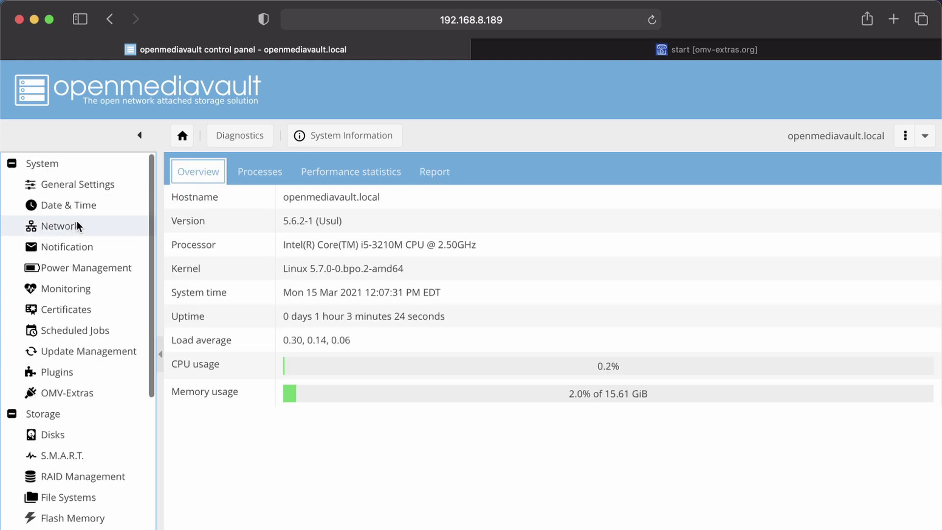
Open OMV-Extras' Docker tab and select the Docker Storage path /var/lib/docker
left_click(81, 391)
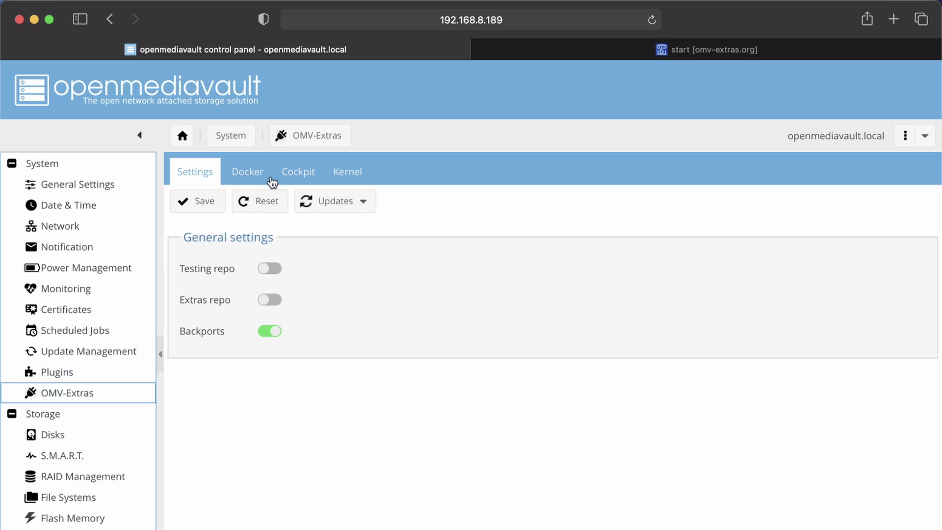
left_click(251, 178)
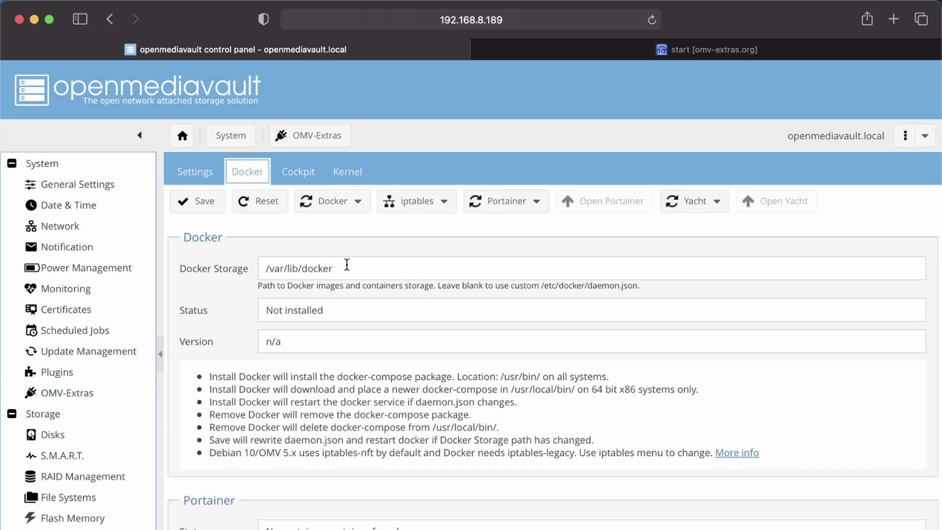
triple_click(297, 271)
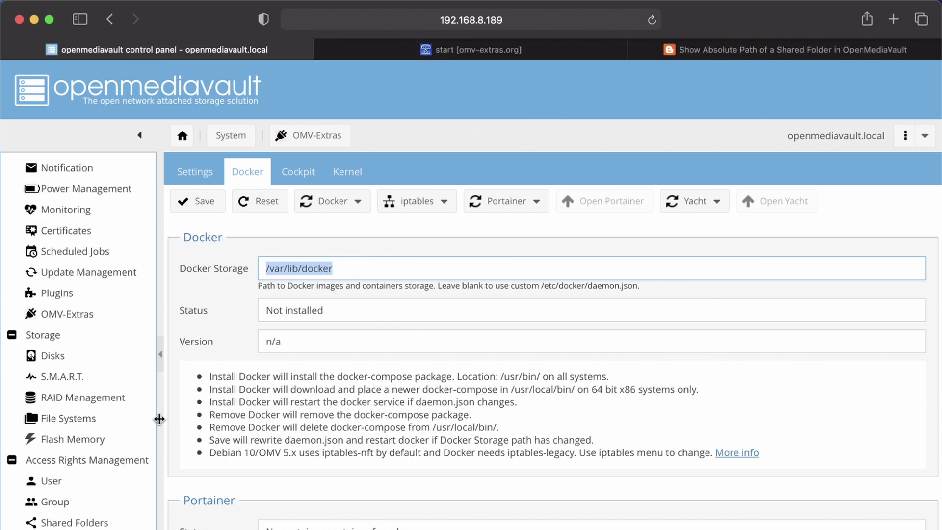
Show the Absolute Path column in the Shared Folders list and select the media folder
left_click(101, 523)
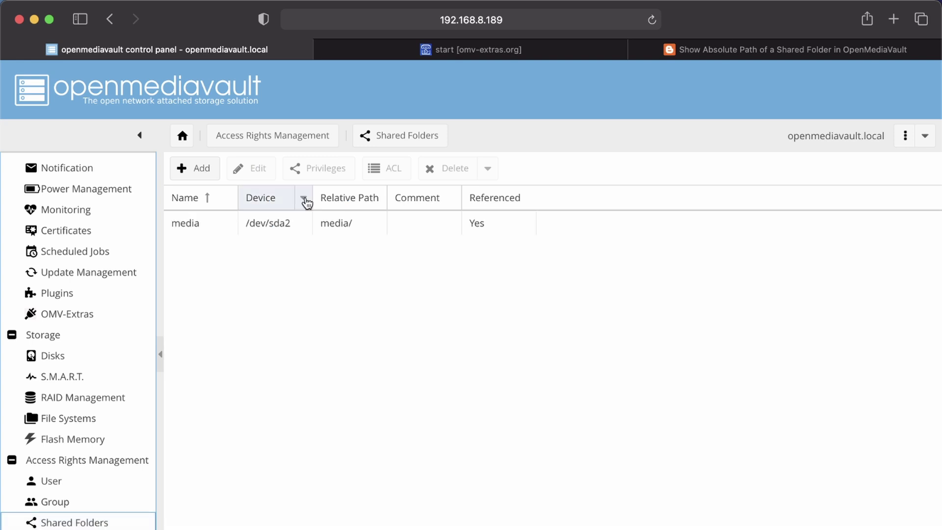
left_click(305, 198)
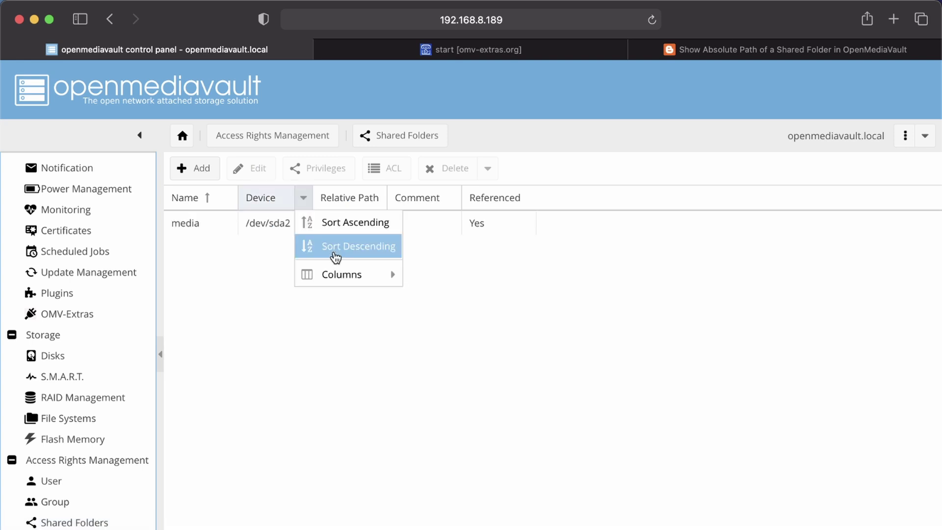
mouse_move(342, 283)
left_click(415, 350)
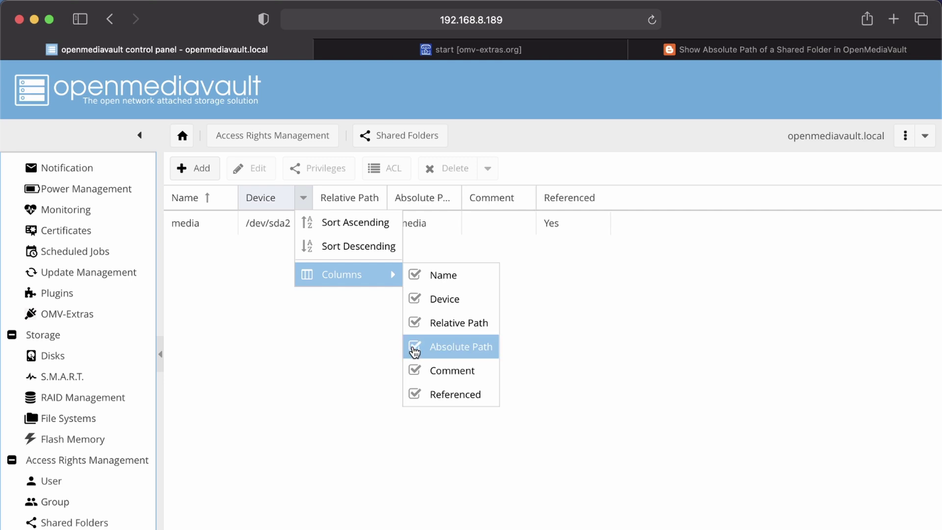
left_click(608, 335)
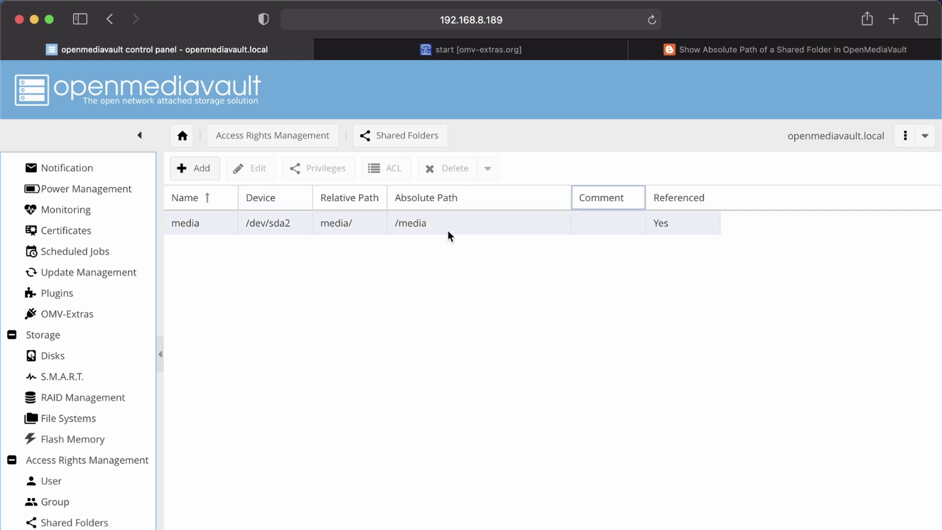
left_click(439, 224)
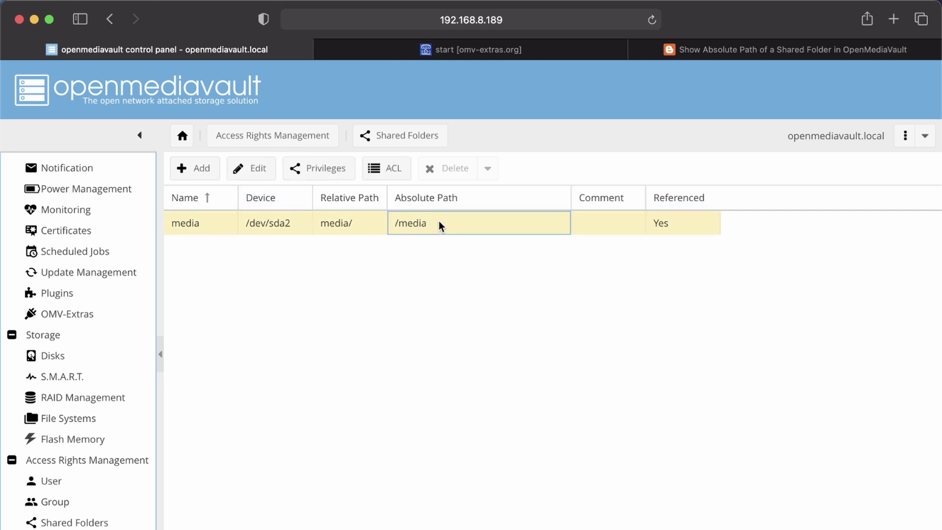
Change the OMV-Extras Docker Storage path from /var/lib/docker to /media
left_click(108, 314)
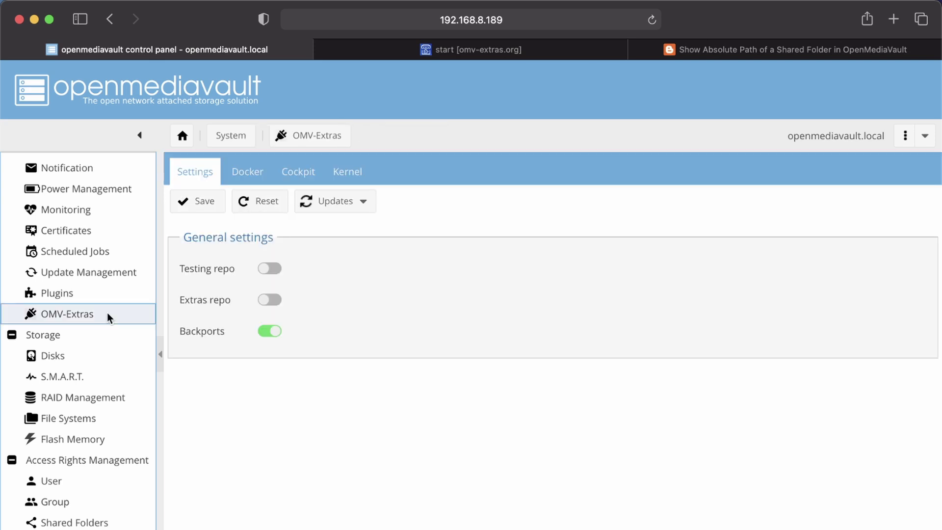
left_click(256, 174)
left_click_drag(353, 271, 220, 268)
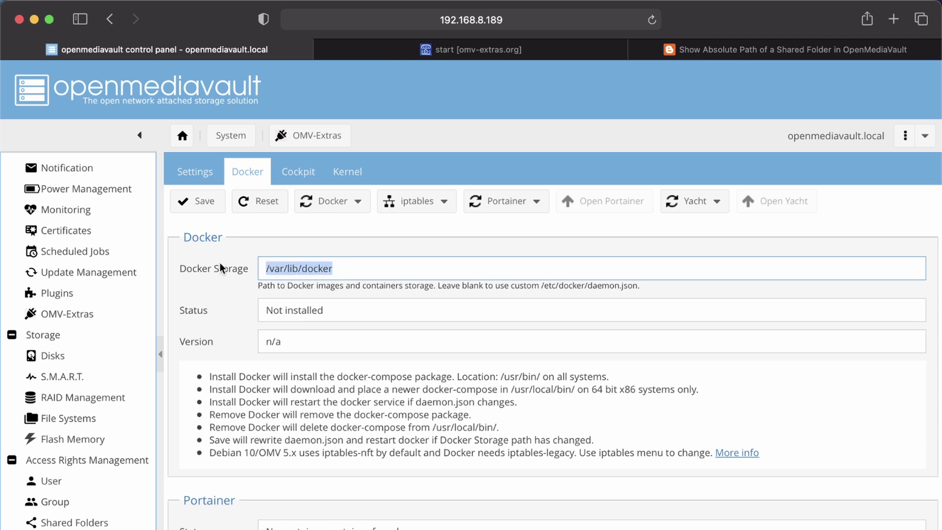
type("/media")
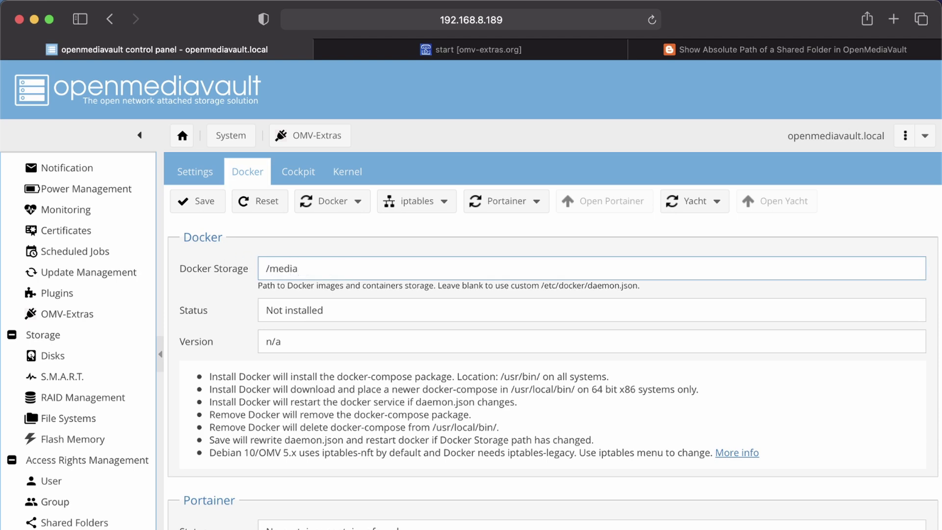
scroll(353, 379, "down", 3)
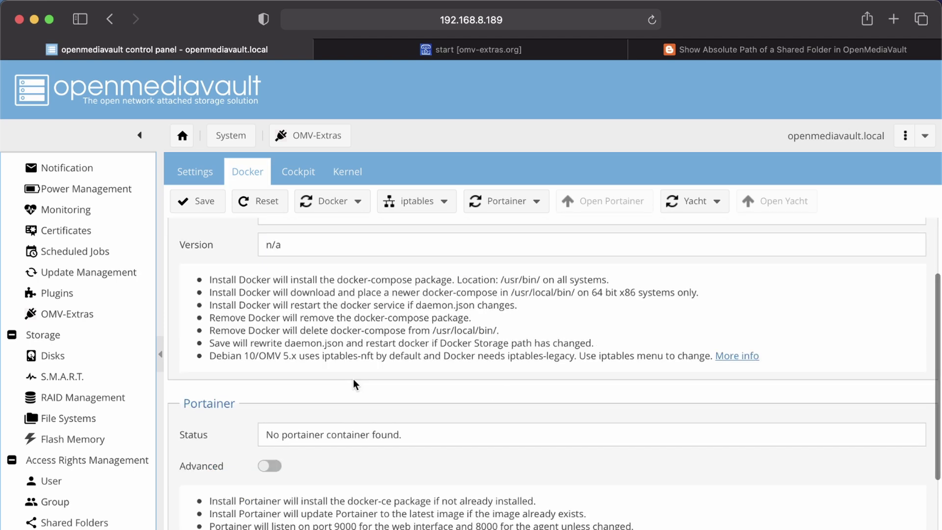
scroll(353, 379, "down", 5)
scroll(354, 378, "down", 1)
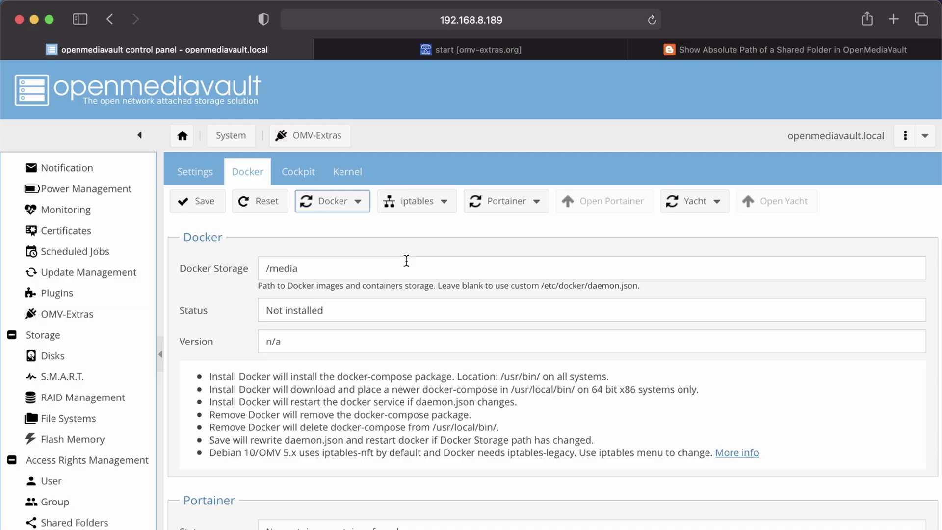
Install Portainer, leaving Docker installed and running at version 5:20.10.5~3-0~debian-buster
left_click(358, 203)
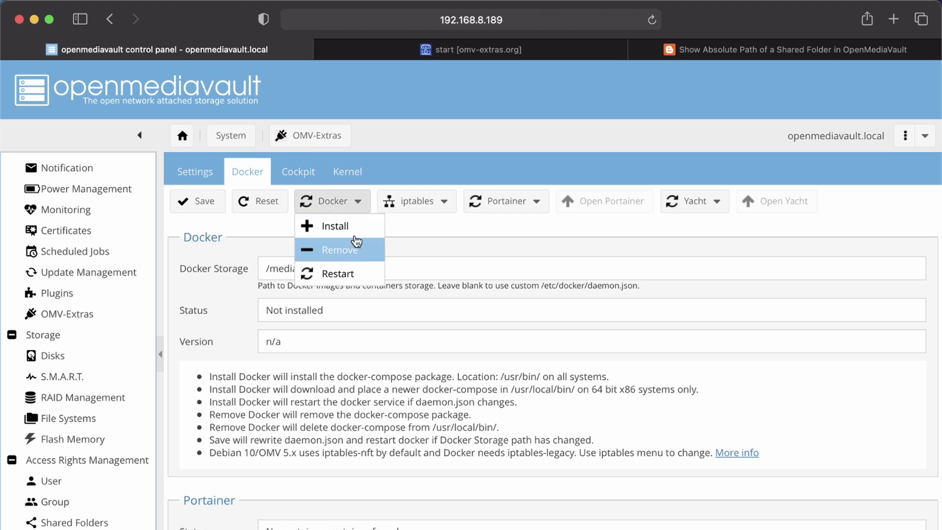
left_click(417, 240)
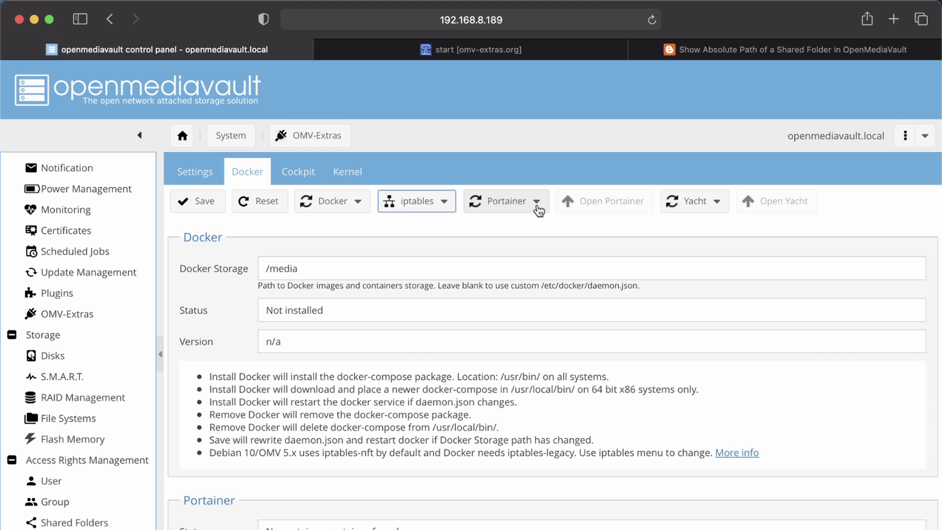
left_click(538, 209)
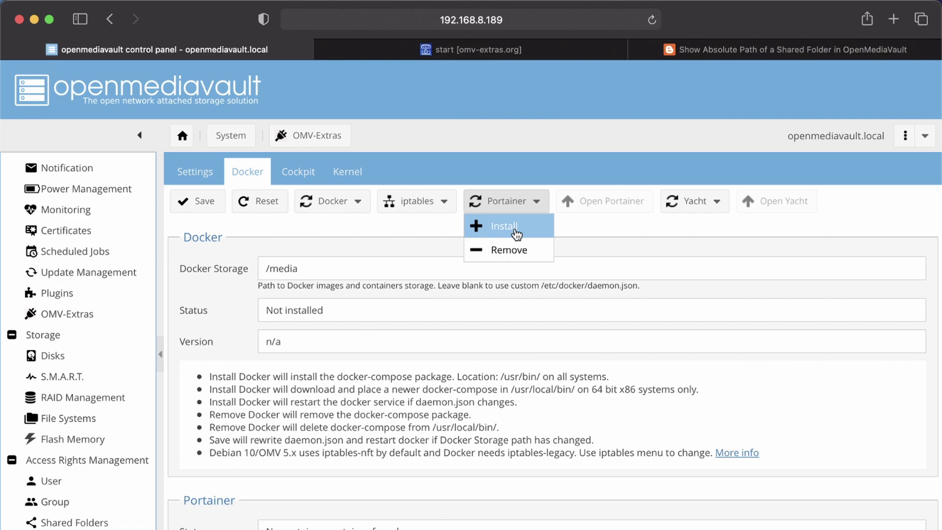
left_click(516, 235)
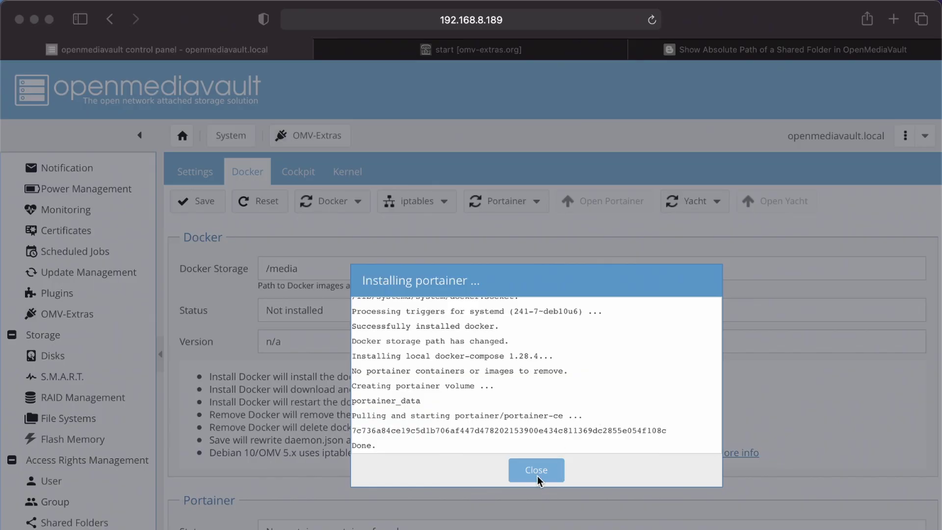
left_click(537, 475)
left_click(538, 474)
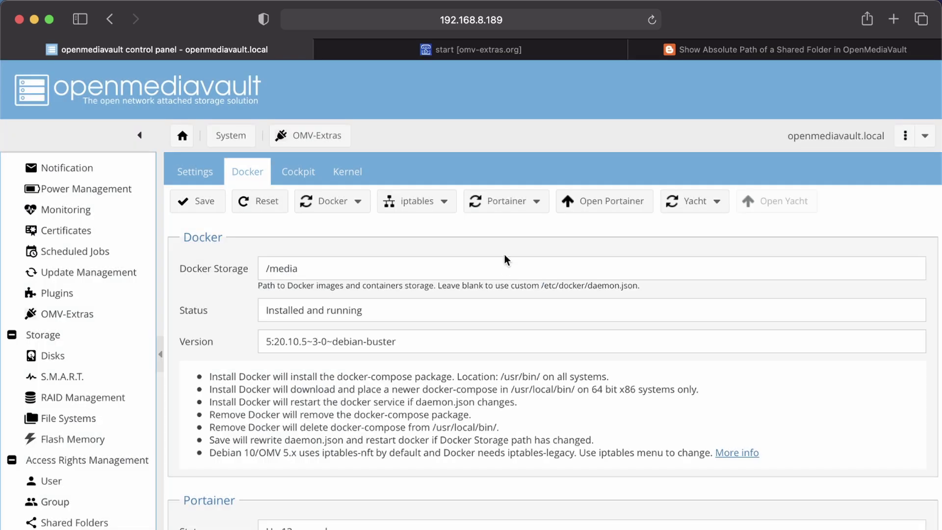
Open Portainer and create the initial administrator account with a confirmed password
left_click(606, 206)
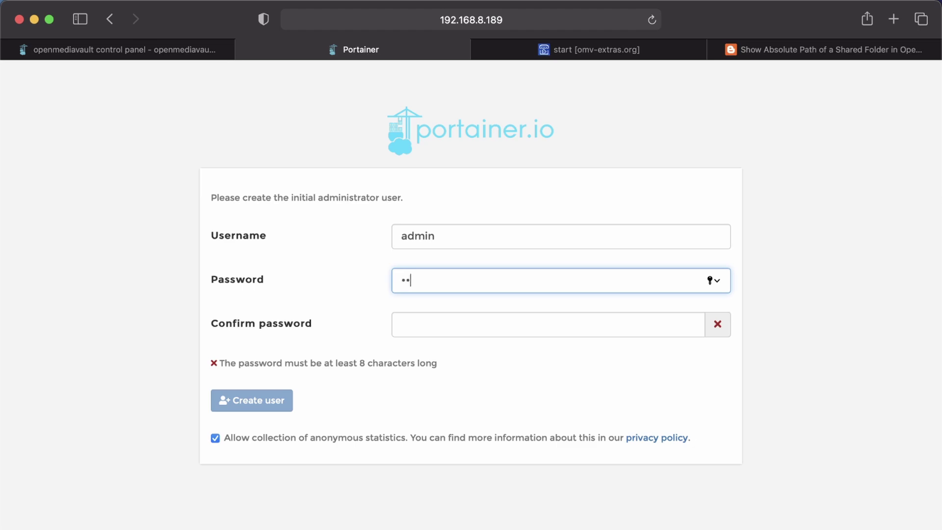
type("••••••••••")
key("Tab")
type("••••••••••••")
left_click(270, 402)
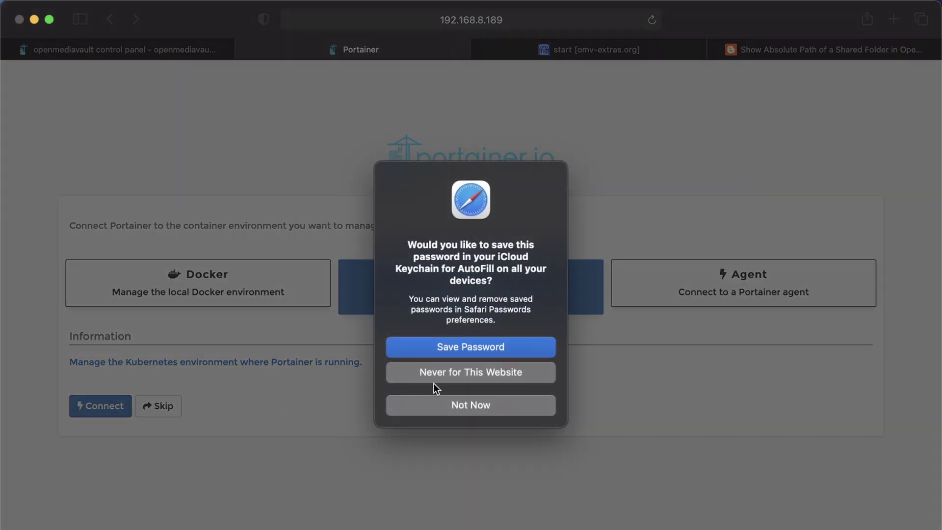
left_click(433, 380)
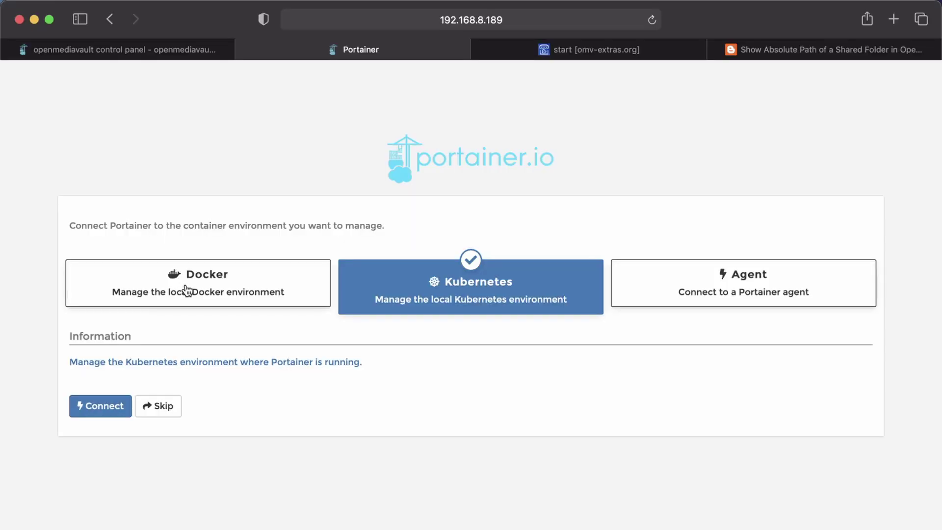
Connect Portainer to the local Docker environment and open the local endpoint's dashboard
left_click(188, 291)
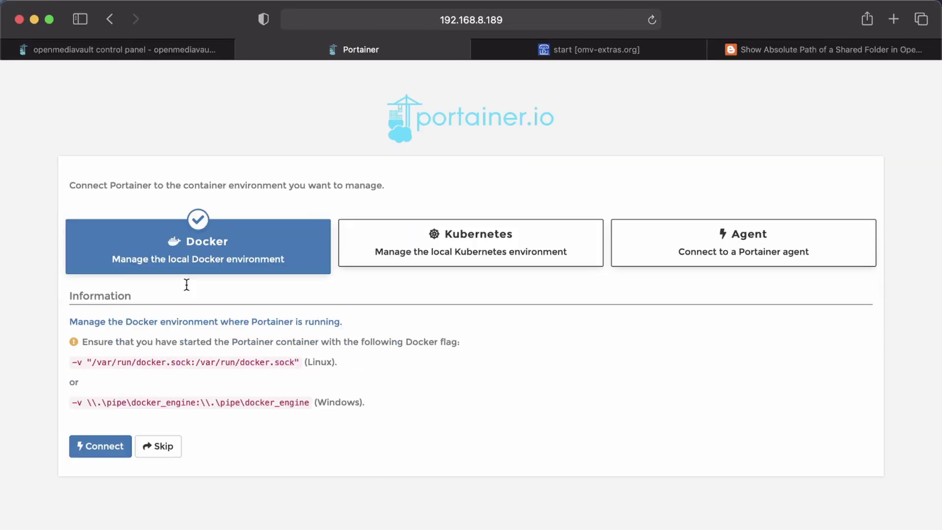
left_click(105, 448)
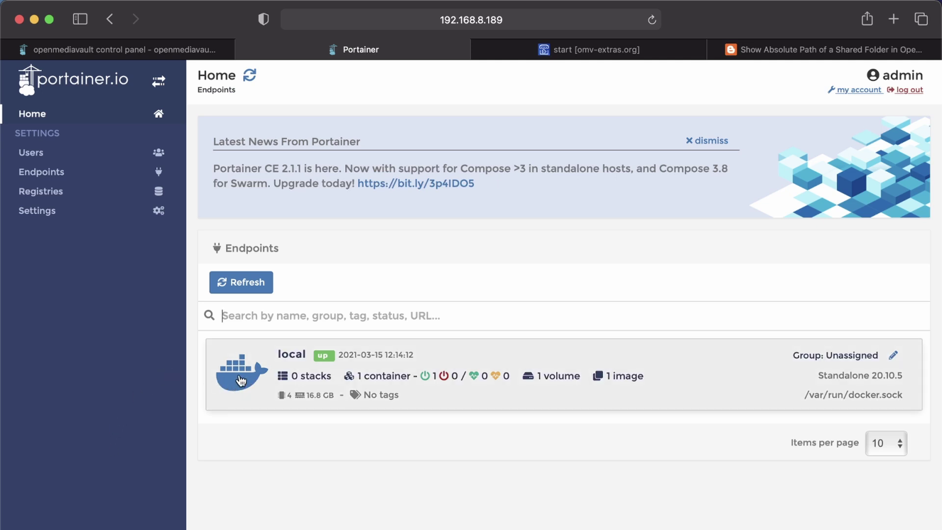
left_click(240, 381)
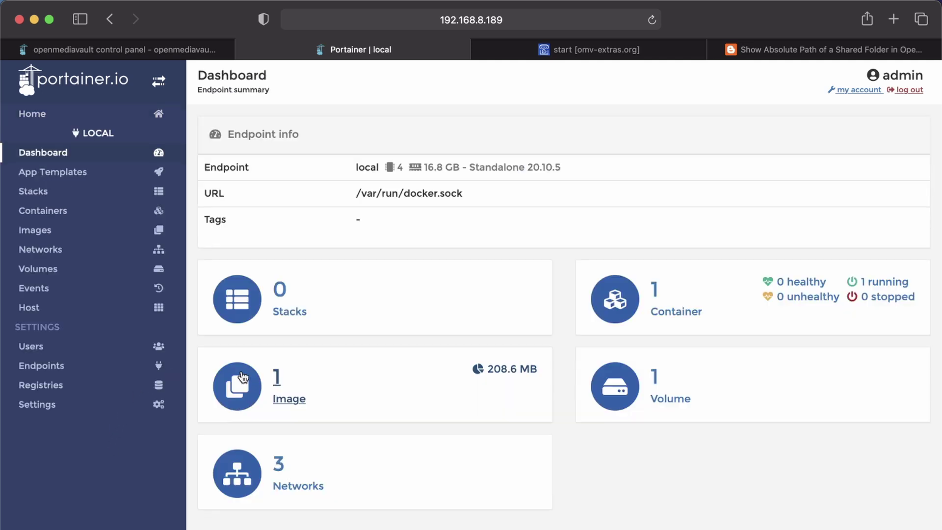